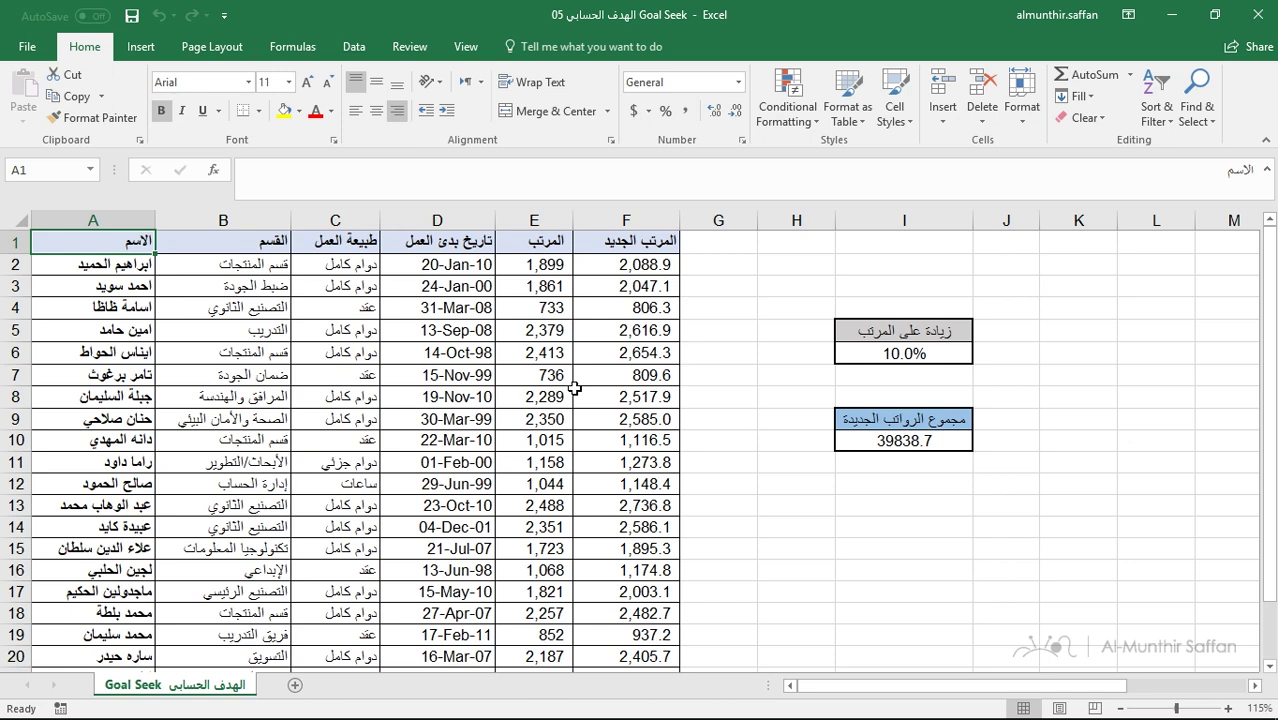
# Review the salary table, the new-salary formula in F7, raise cell I6 and total I10.
pyautogui.moveTo(128, 220); pyautogui.dragTo(671, 228)
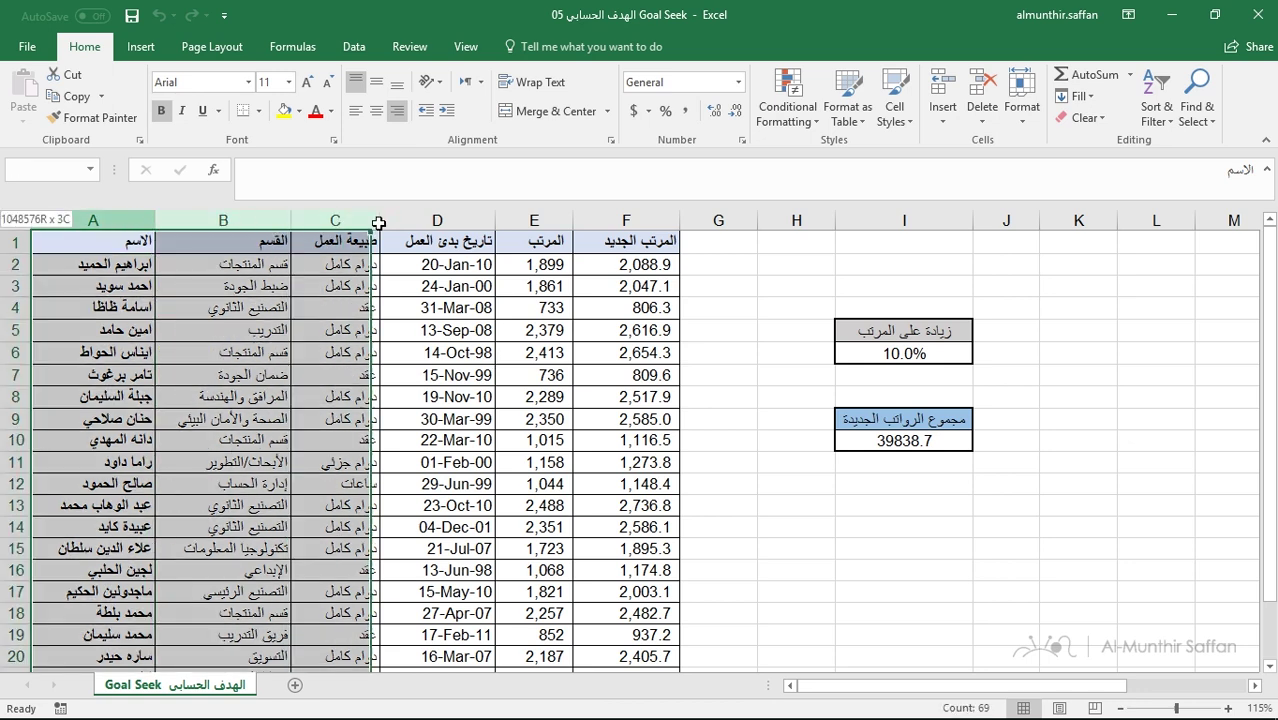
pyautogui.click(618, 368)
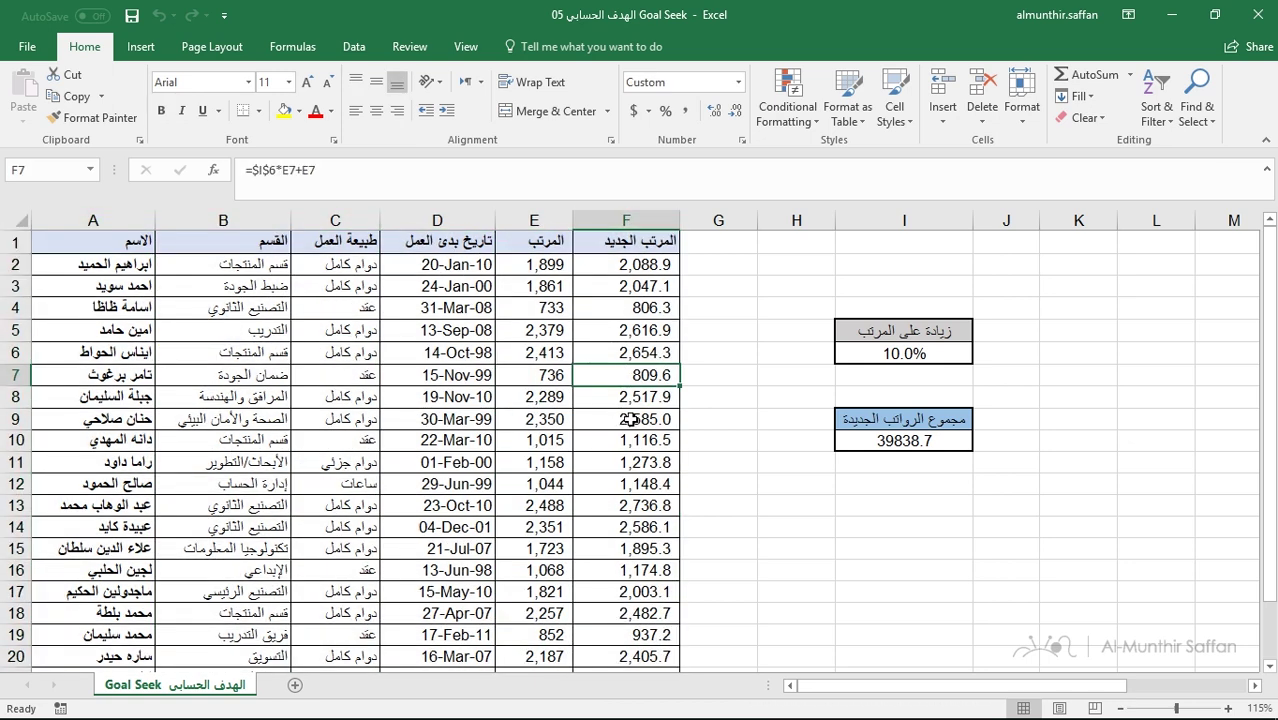
pyautogui.click(902, 356)
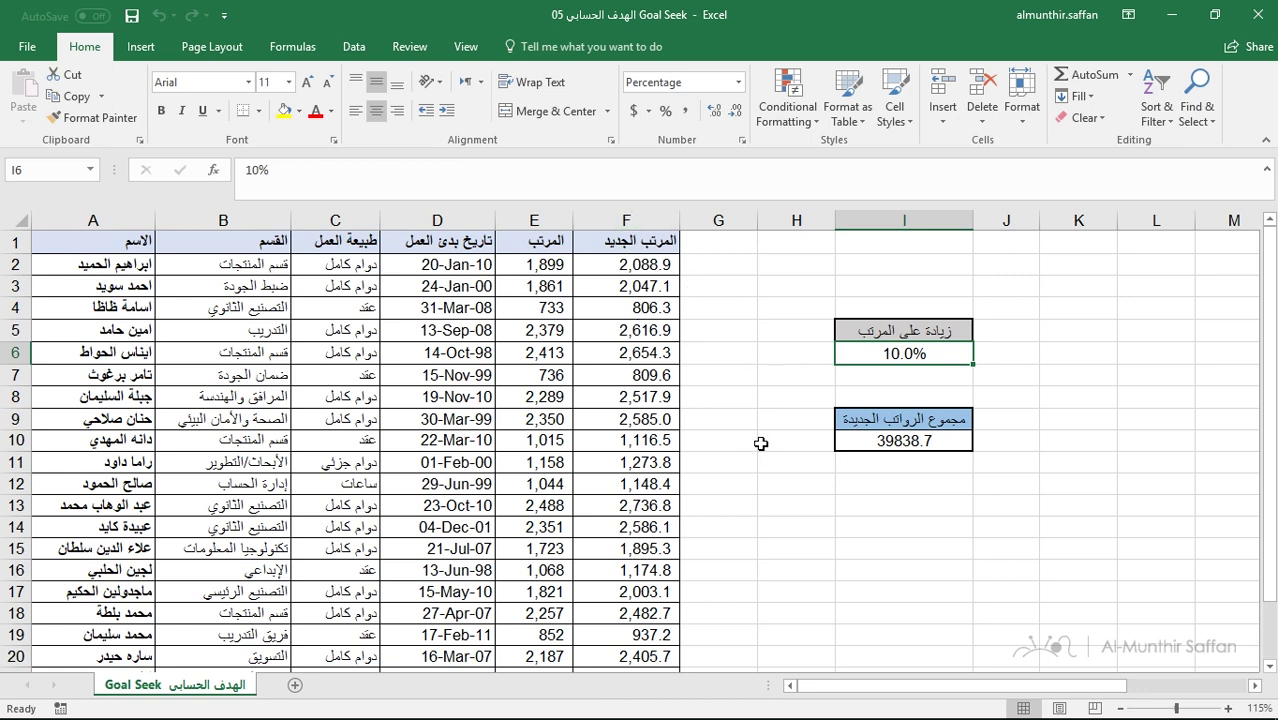
pyautogui.click(886, 450)
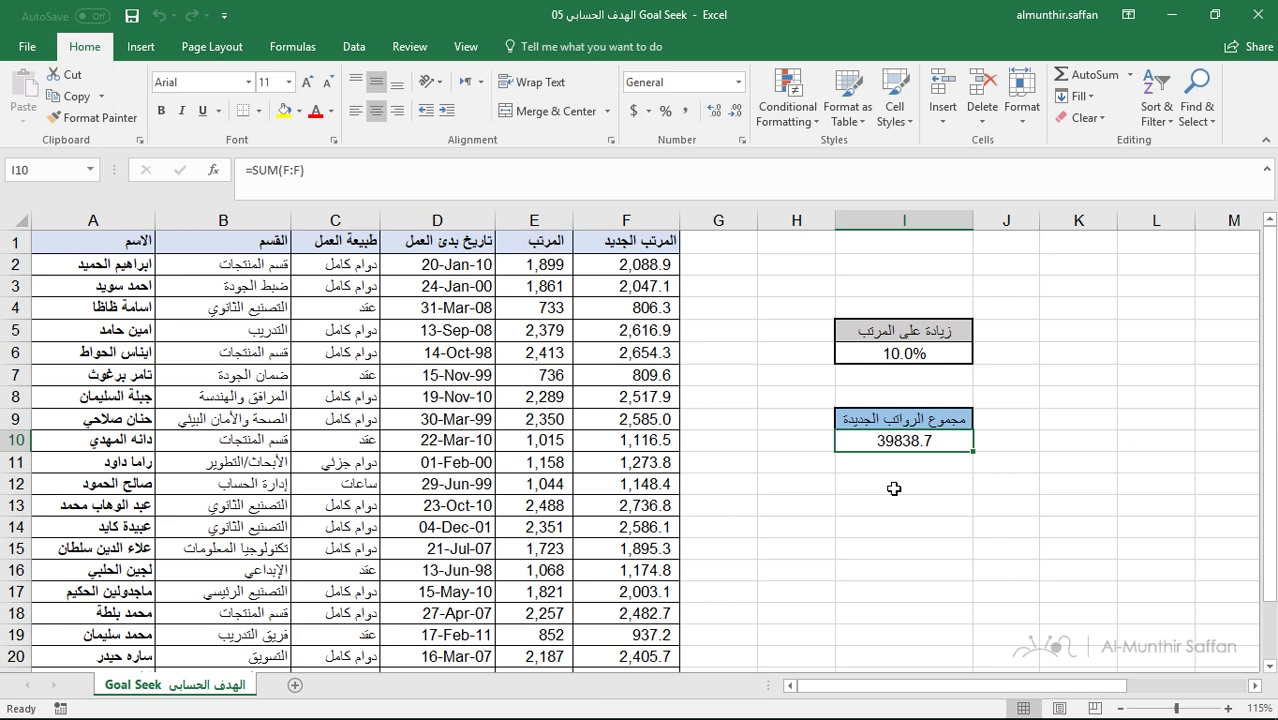
pyautogui.click(898, 352)
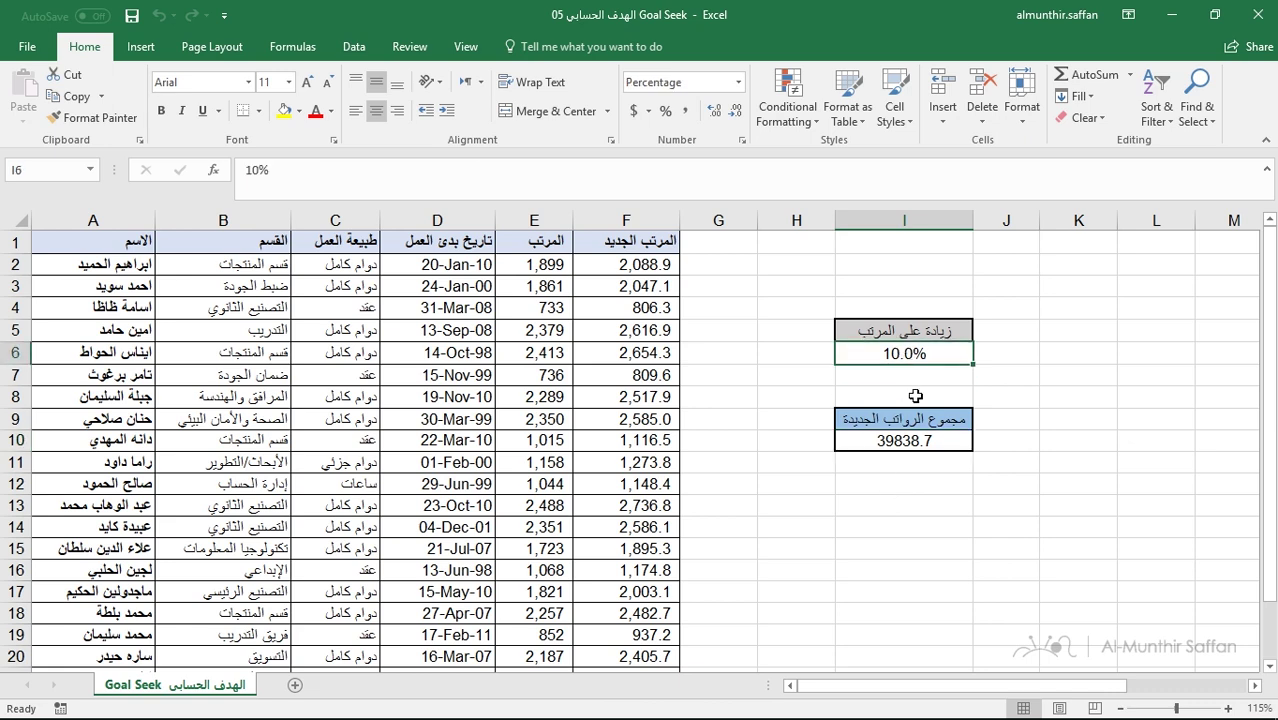
pyautogui.click(900, 440)
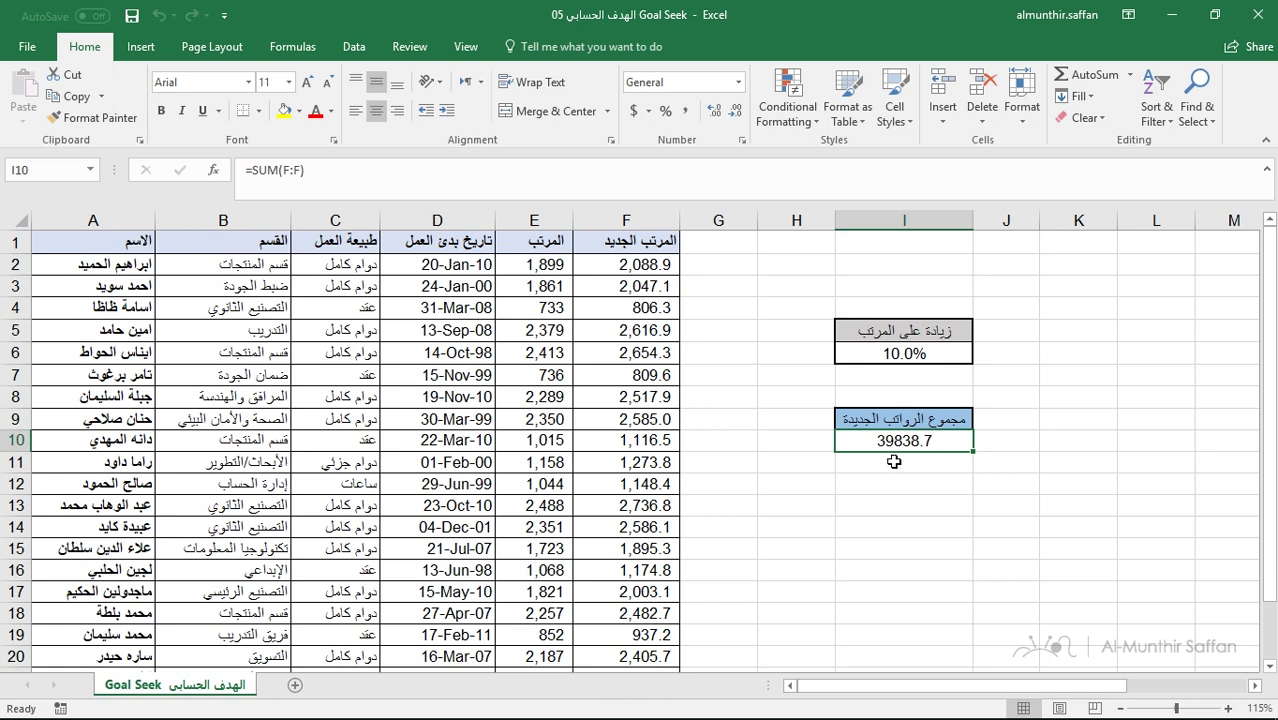
# Enter a 7% raise in I6, then change it to 5%.
pyautogui.click(893, 358)
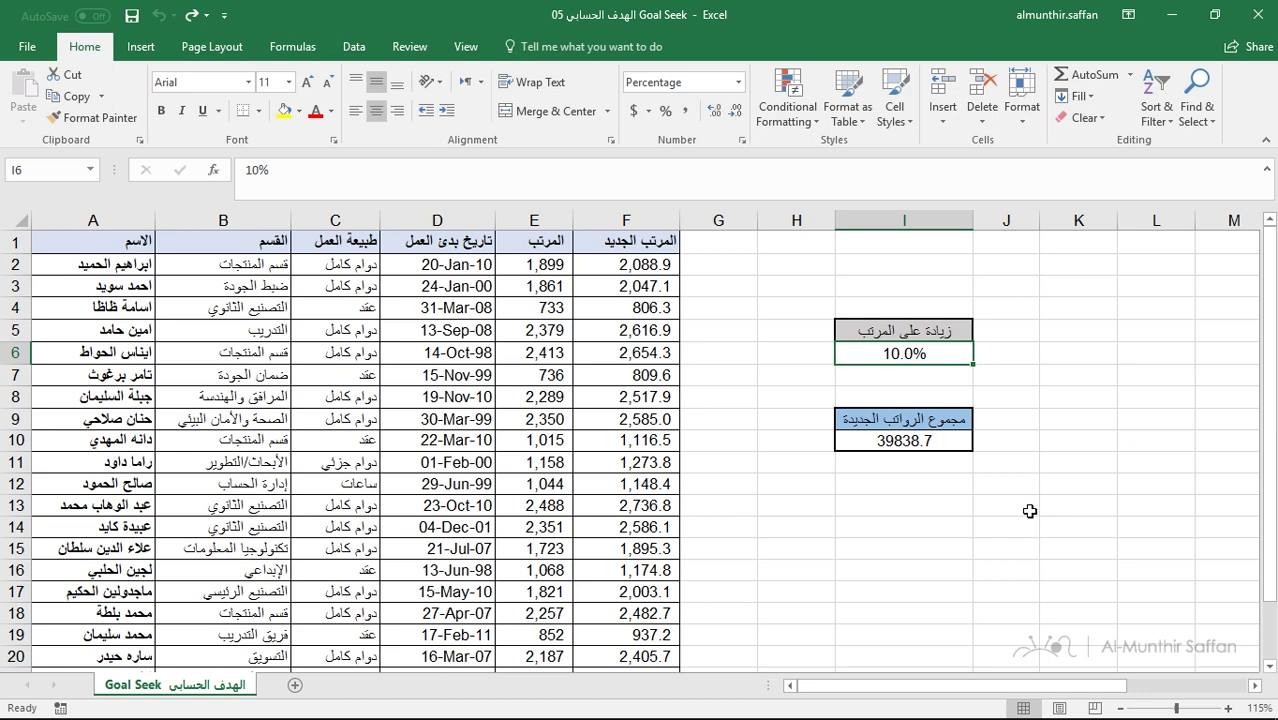
pyautogui.write('7')
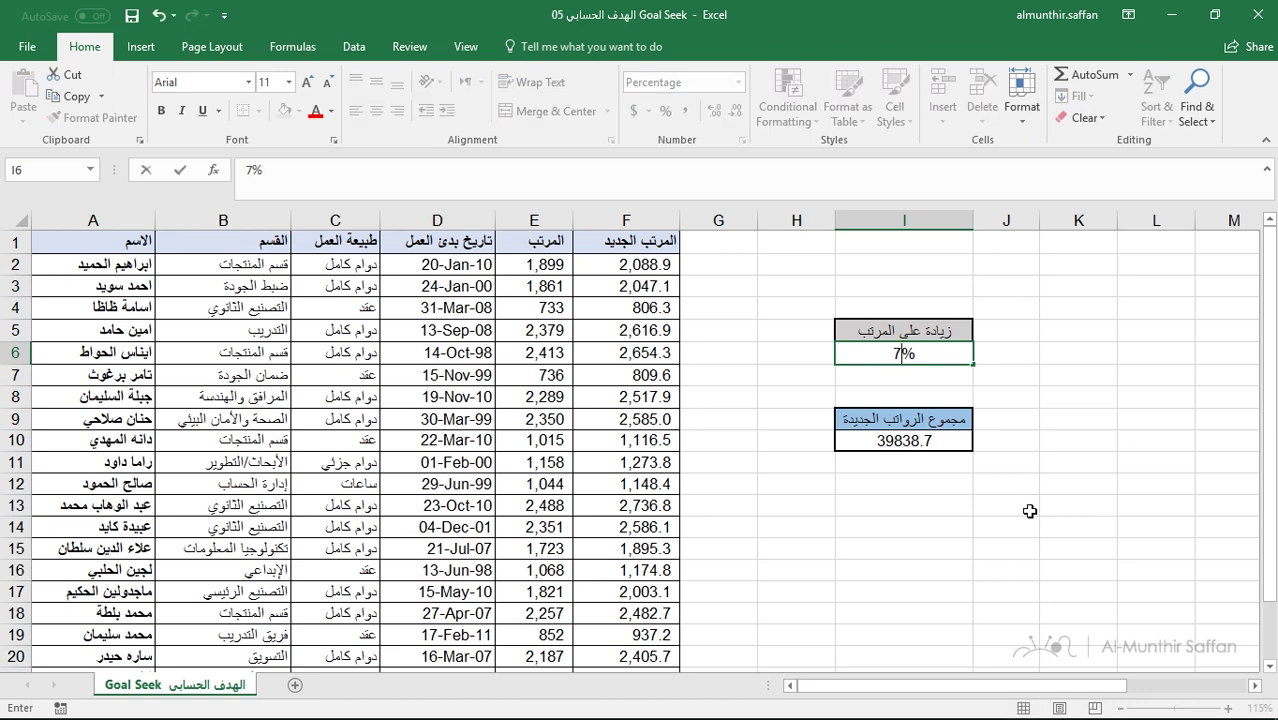
pyautogui.press('Return')
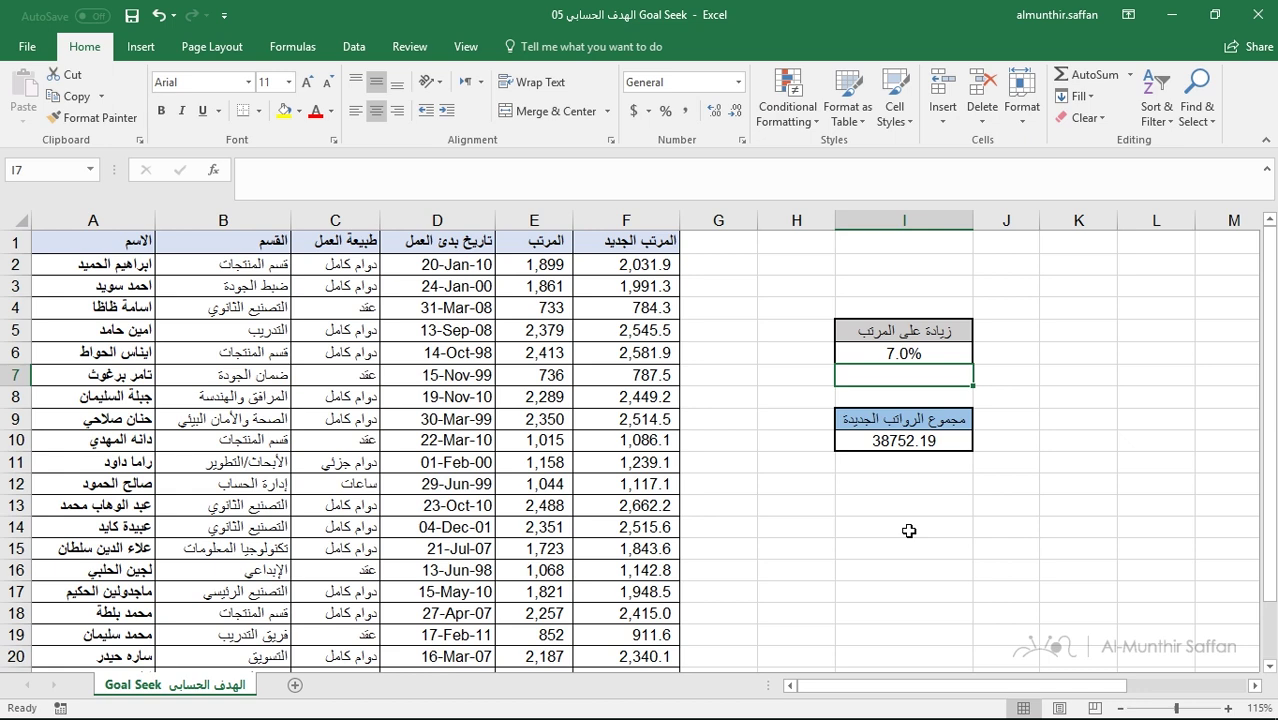
pyautogui.click(912, 362)
pyautogui.write('5')
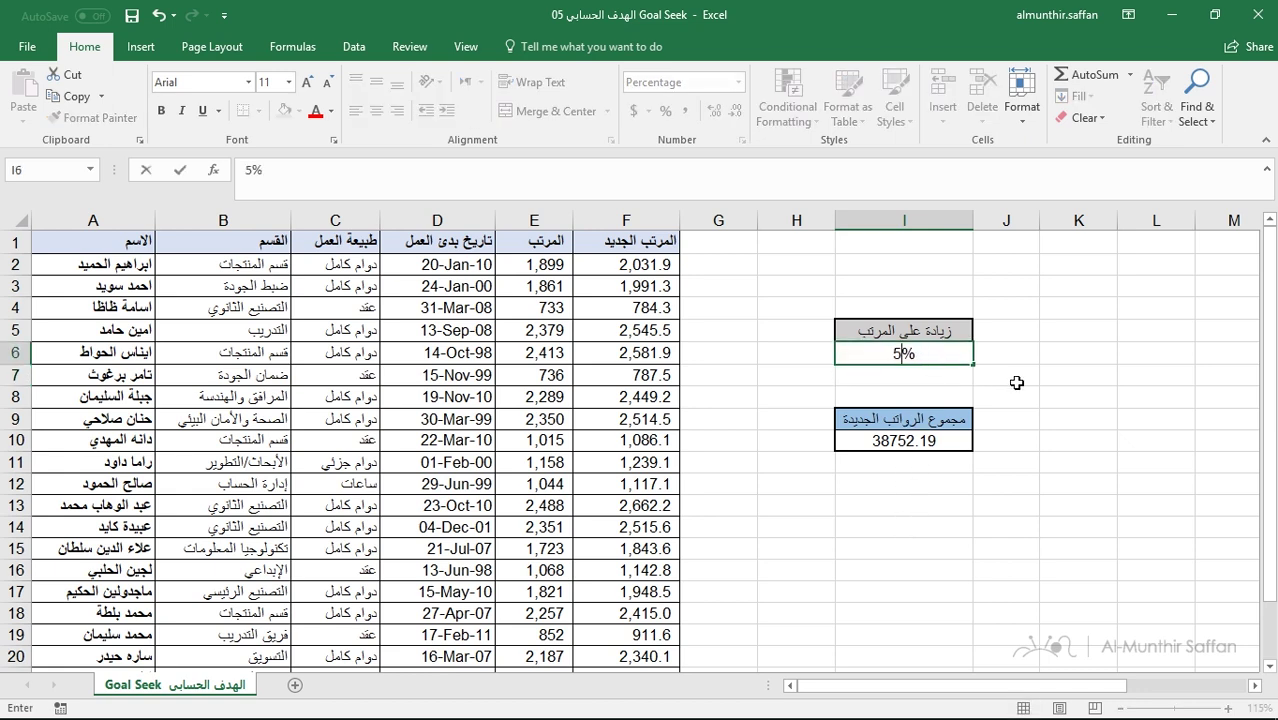
pyautogui.press('Return')
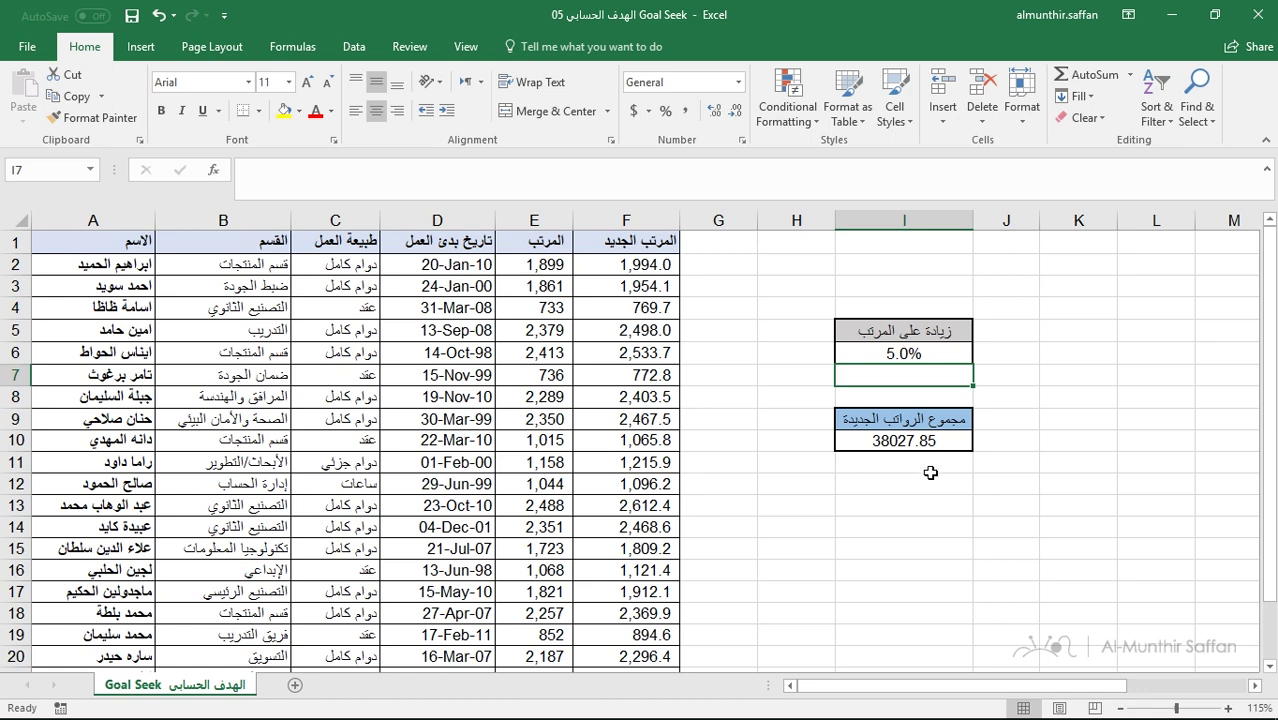
# With total cell I10 selected, open Goal Seek from Data > What-If Analysis.
pyautogui.click(904, 439)
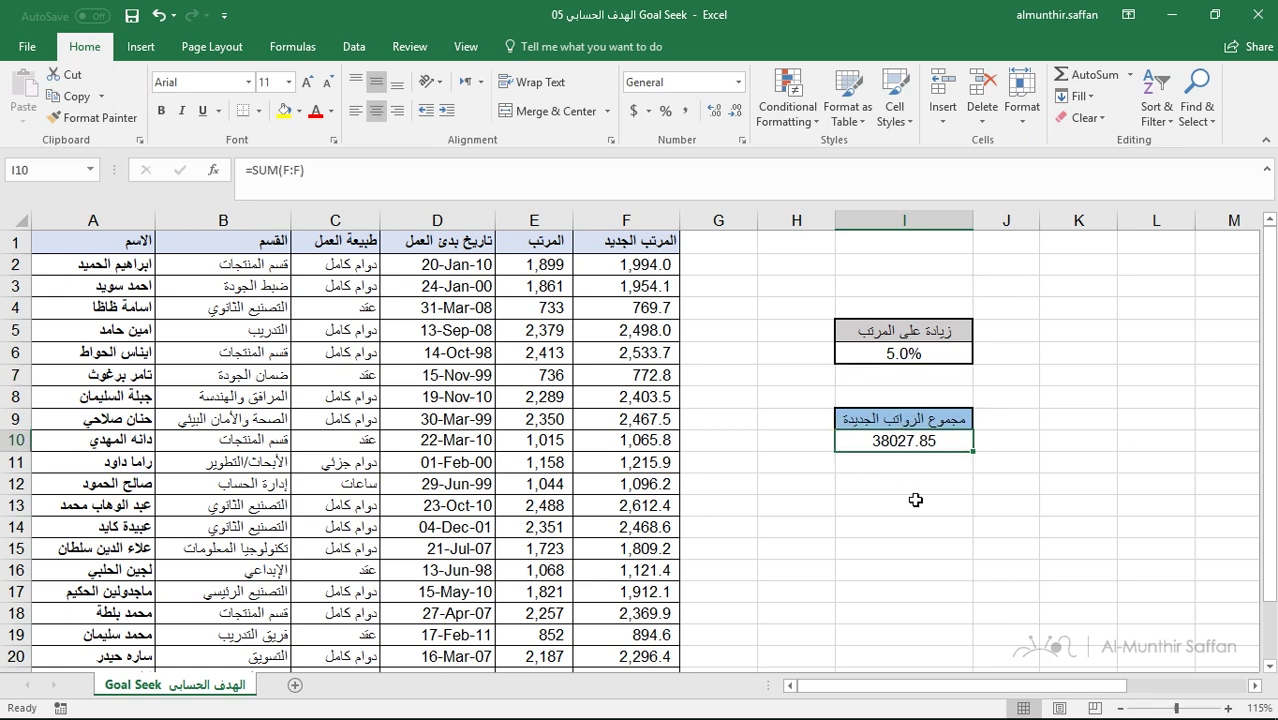
pyautogui.click(350, 46)
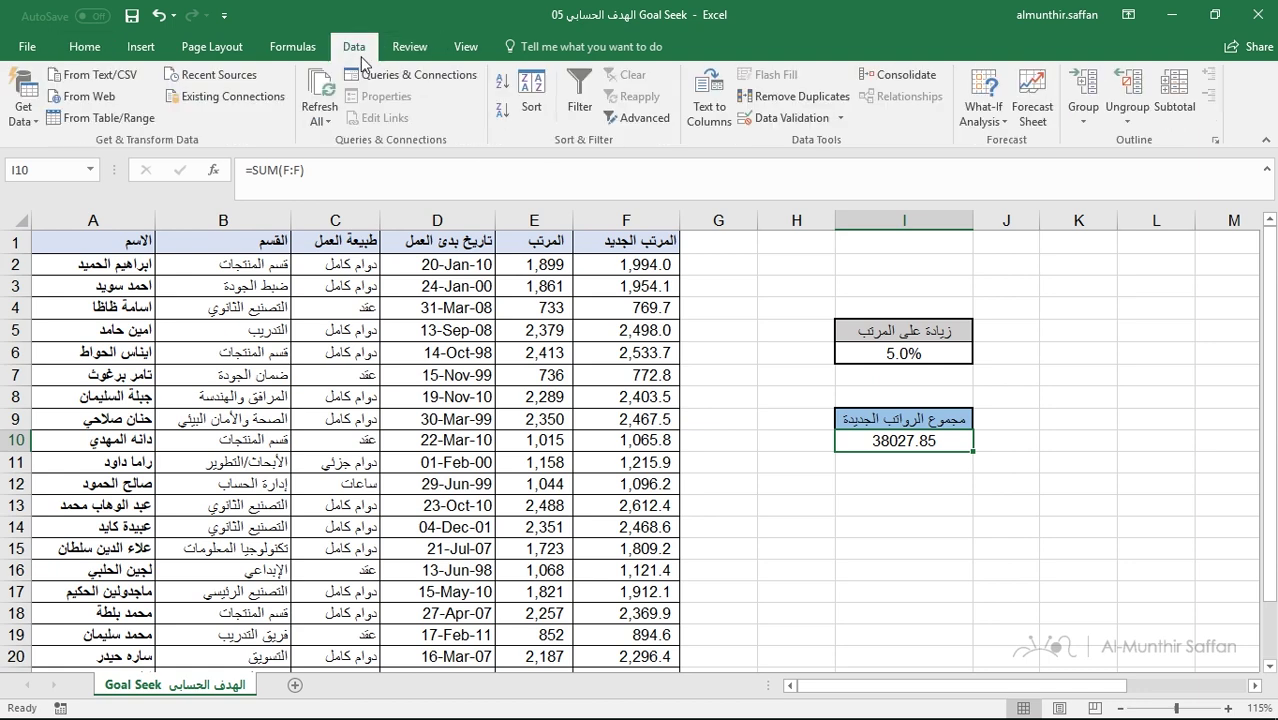
pyautogui.click(987, 118)
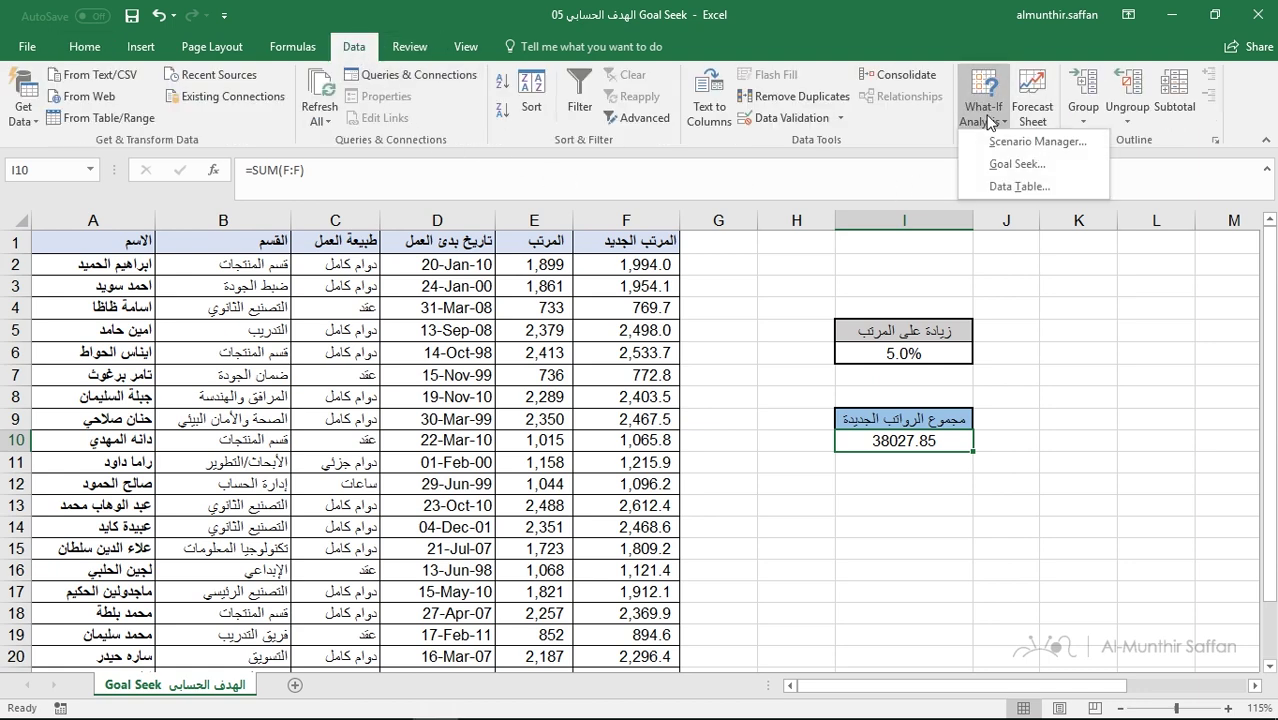
pyautogui.click(1051, 163)
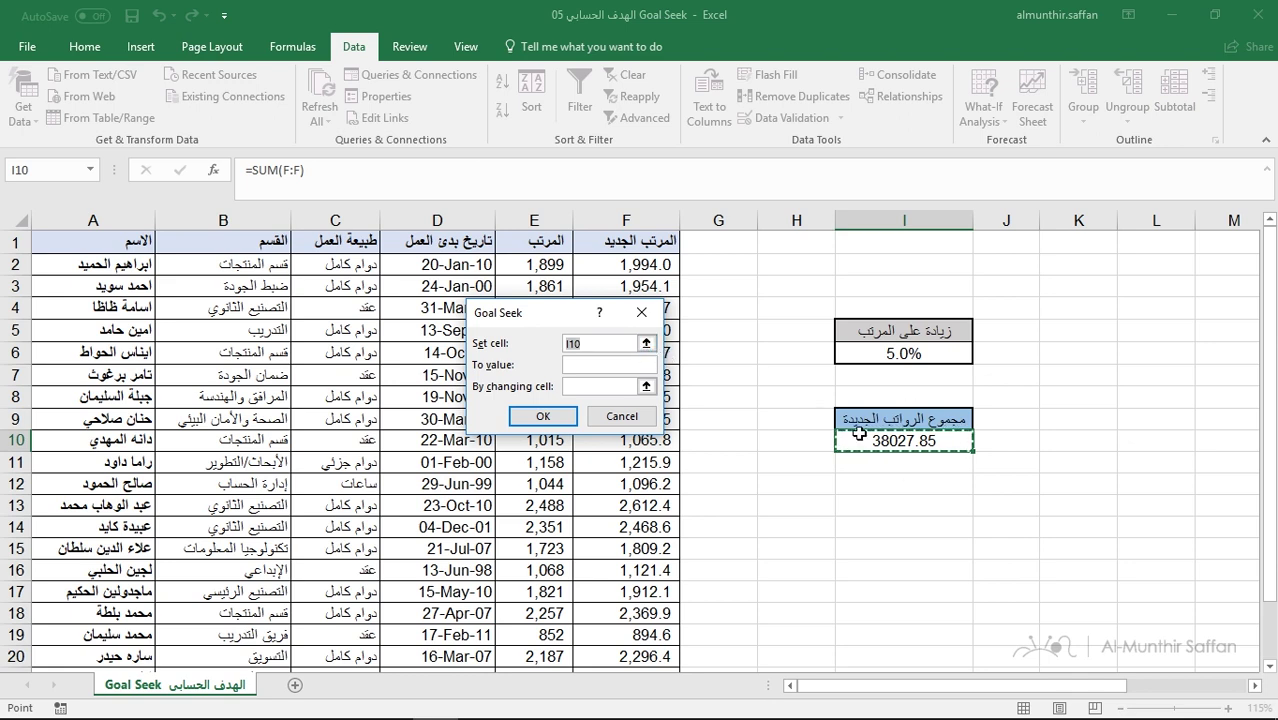
# Run Goal Seek to bring I10 to 37000 by changing the raise in I6.
pyautogui.click(646, 344)
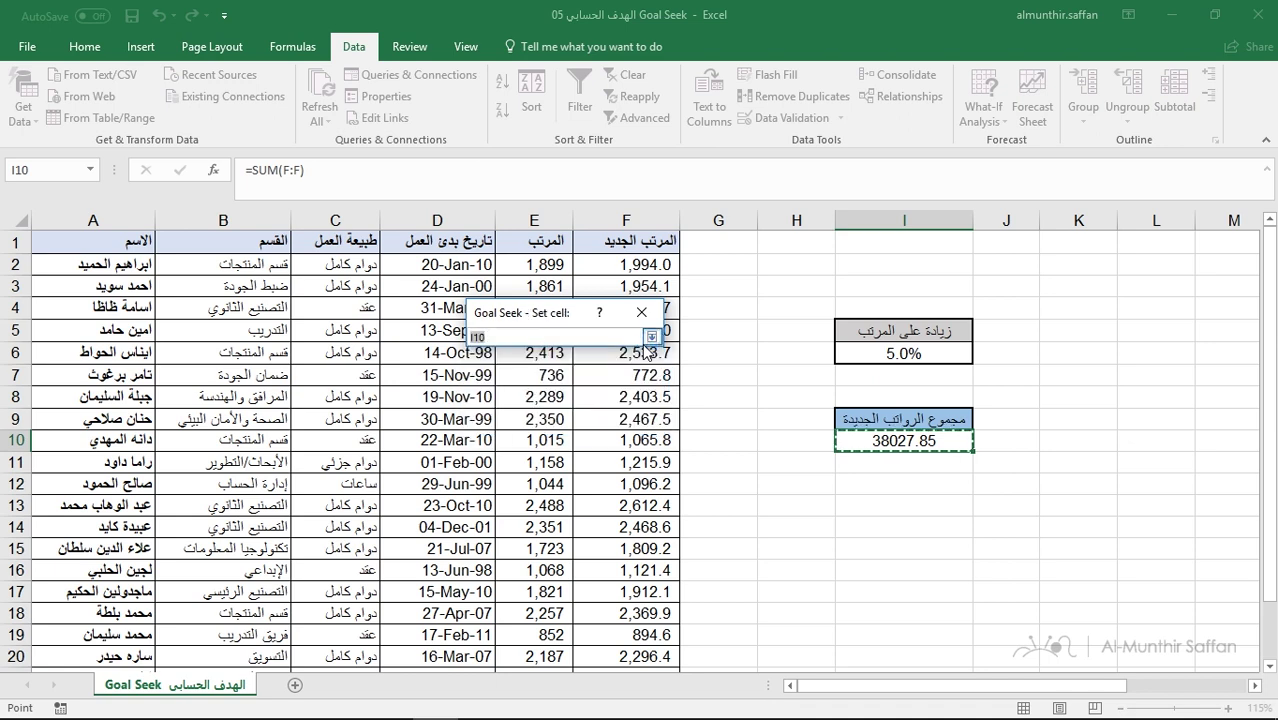
pyautogui.click(903, 440)
pyautogui.click(651, 337)
pyautogui.write('37000')
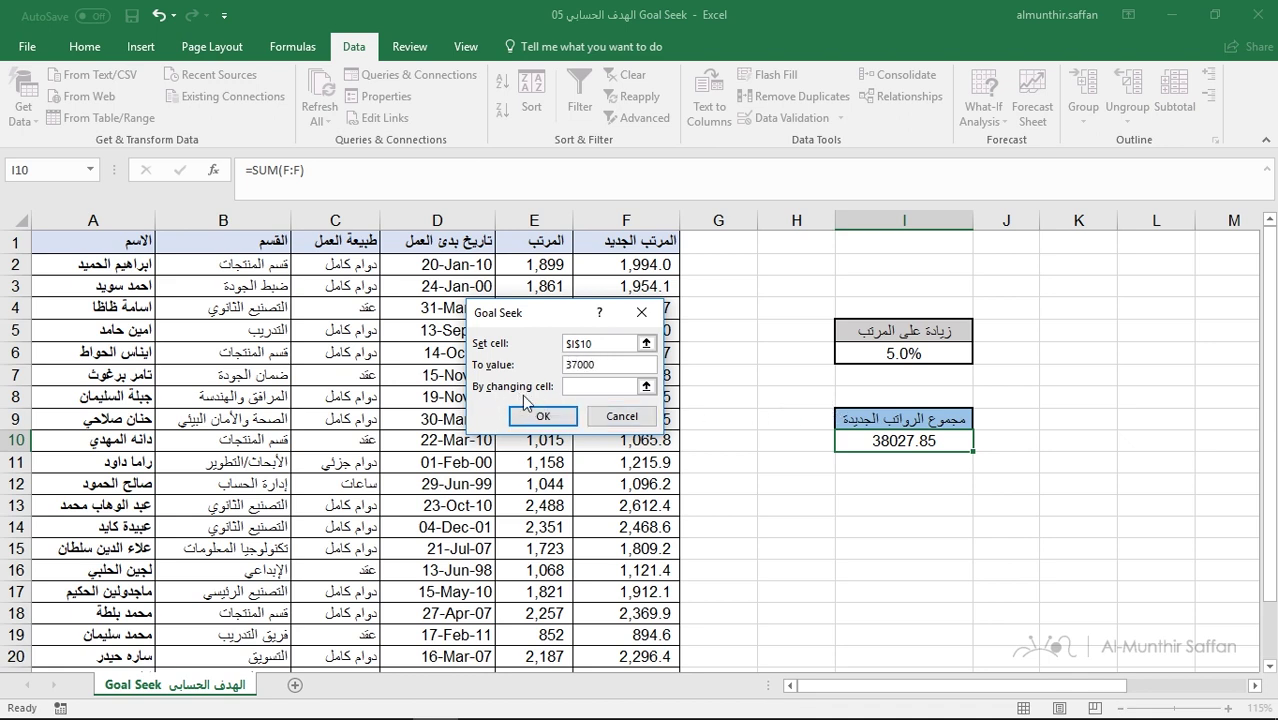
pyautogui.click(646, 386)
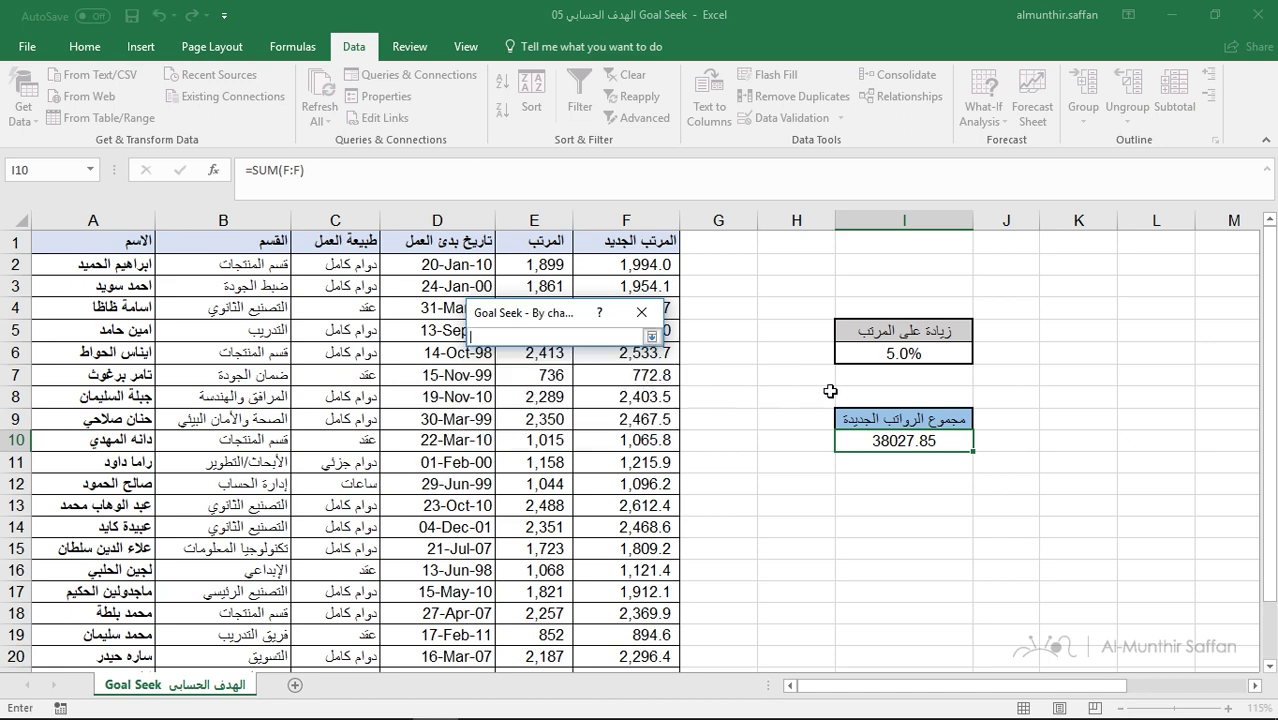
pyautogui.click(912, 356)
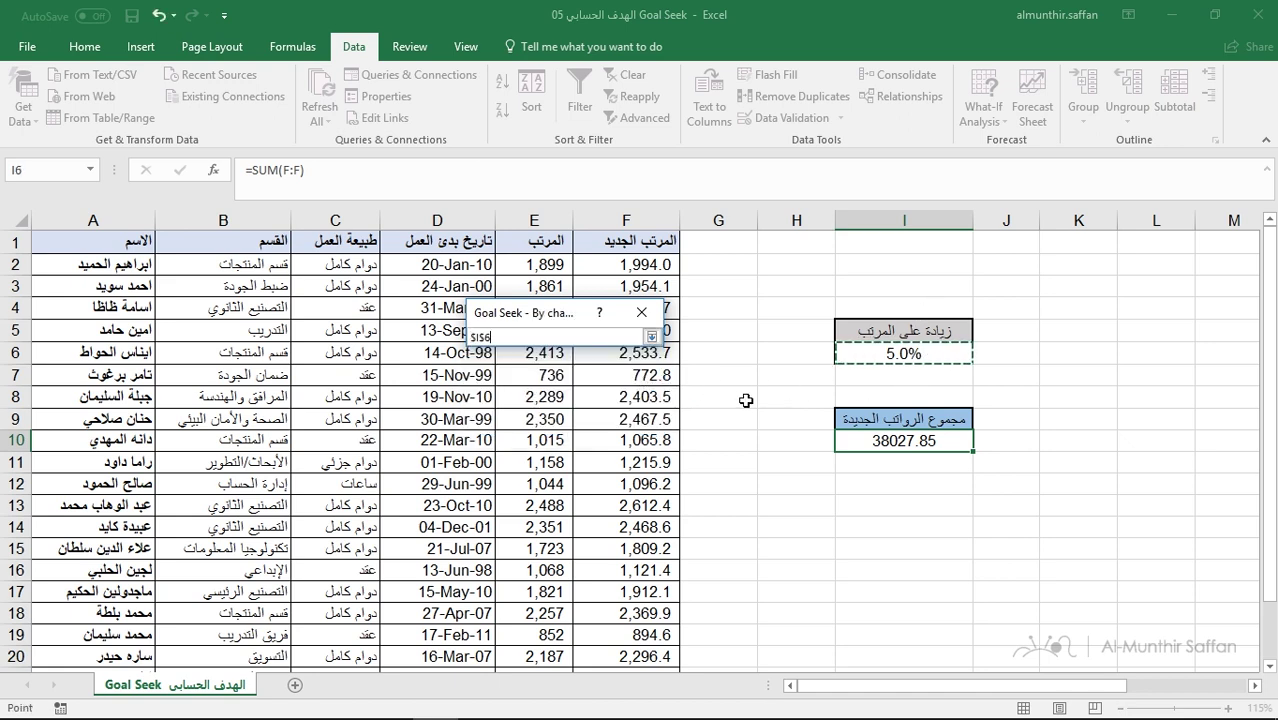
pyautogui.click(651, 338)
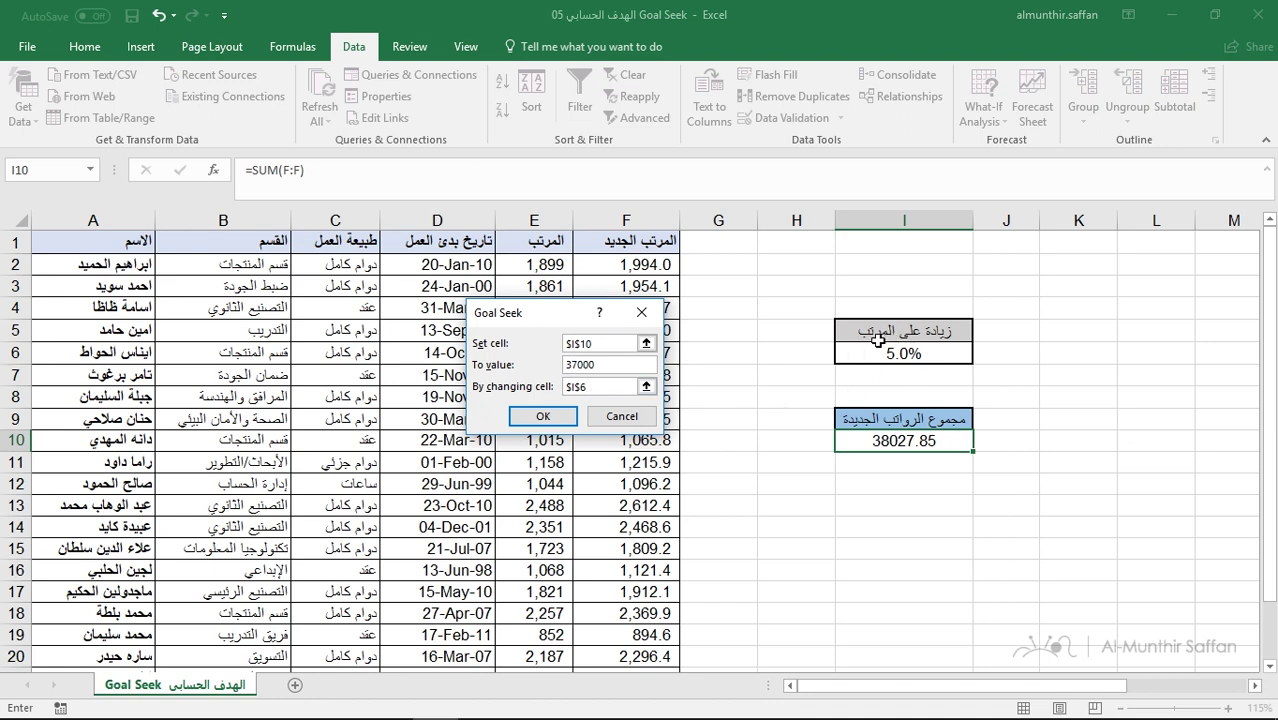
pyautogui.click(545, 417)
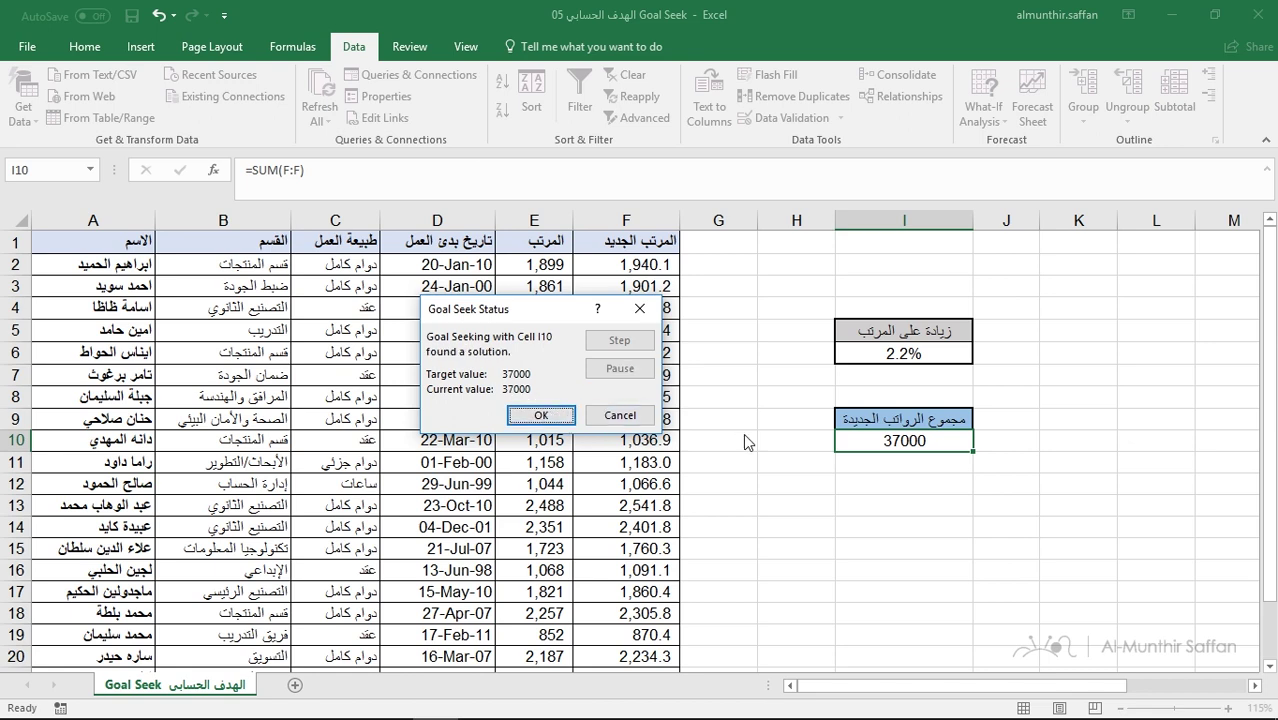
# Accept the solution and verify I6 holds 2.16196813651047% and I10 totals 37000.
pyautogui.click(568, 421)
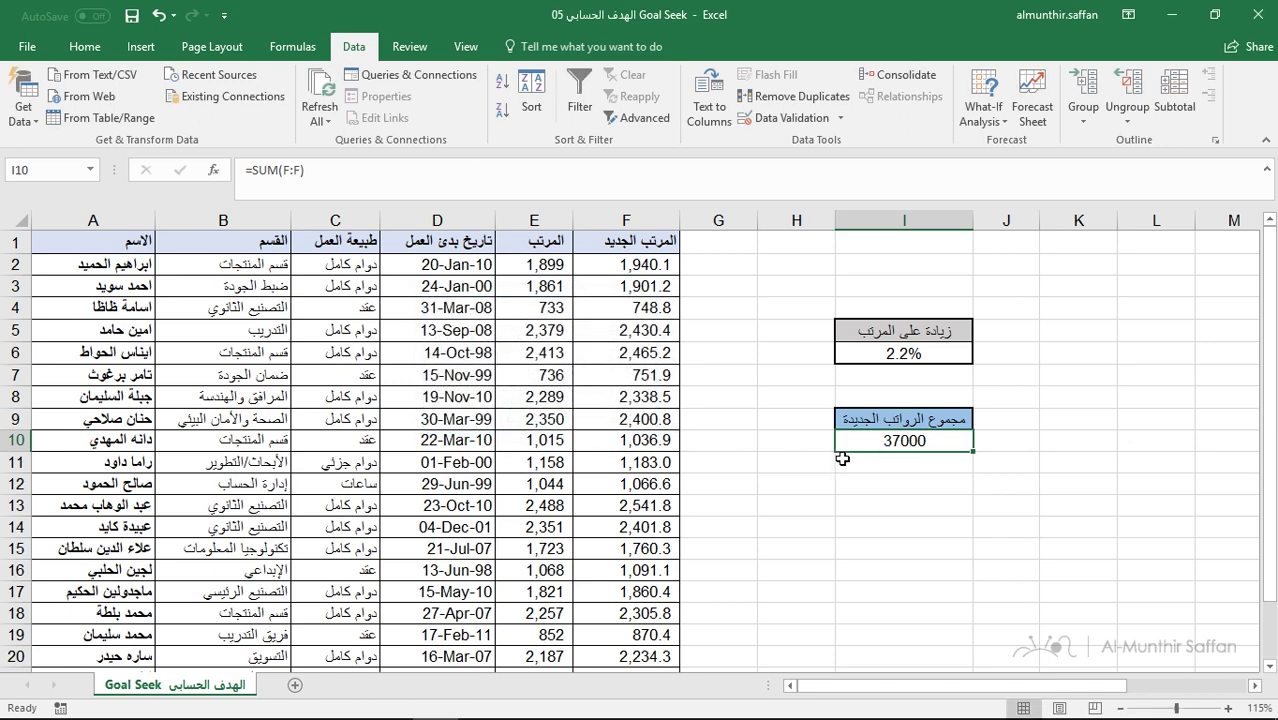
pyautogui.click(960, 352)
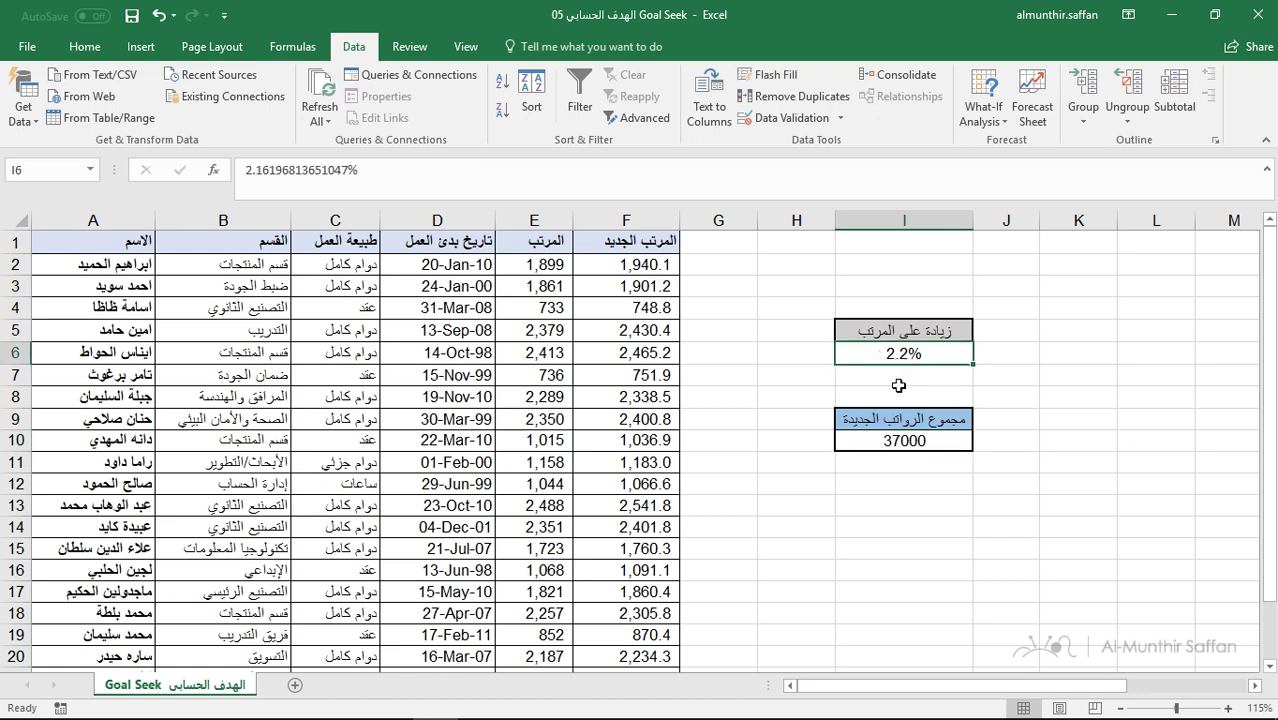
pyautogui.click(948, 433)
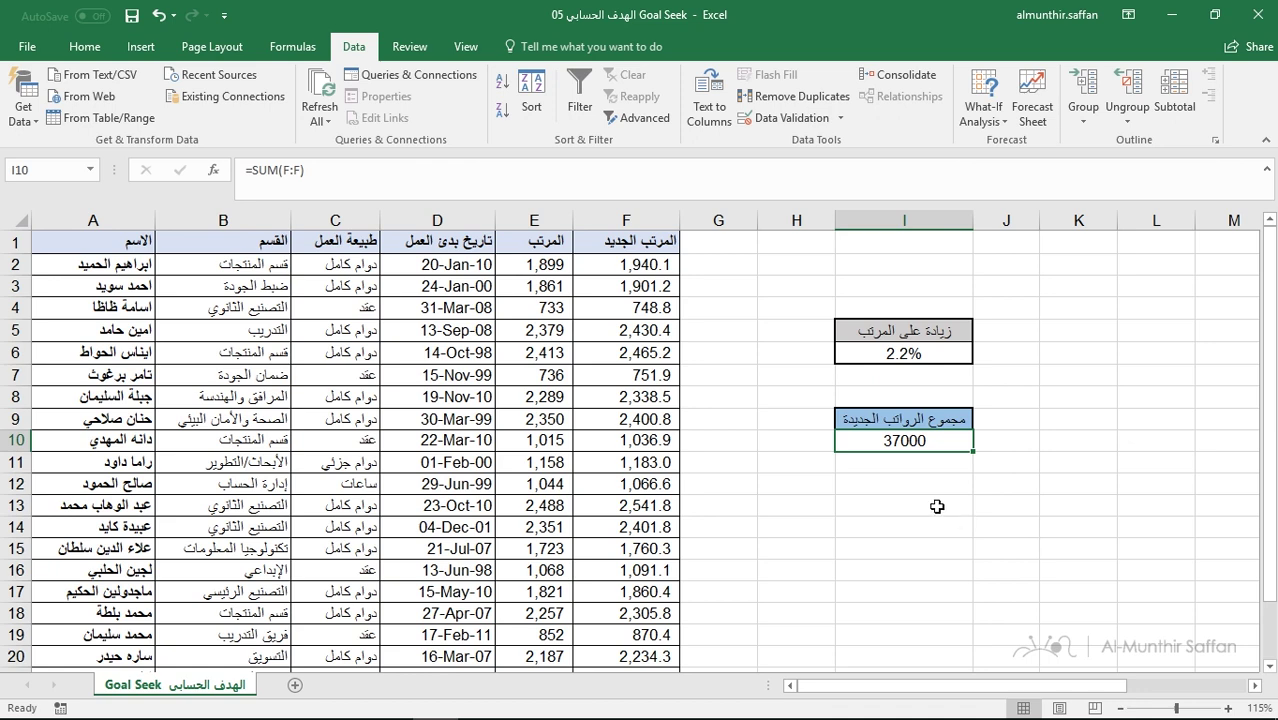
pyautogui.click(910, 357)
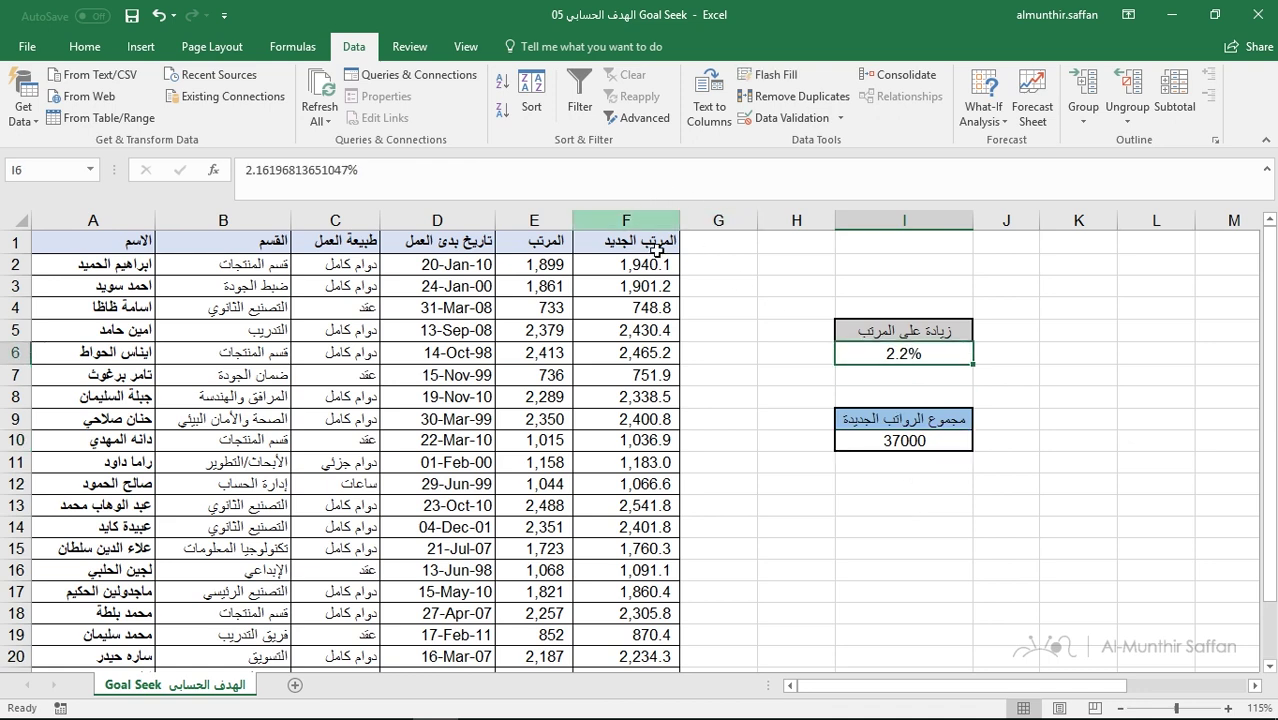
pyautogui.click(890, 440)
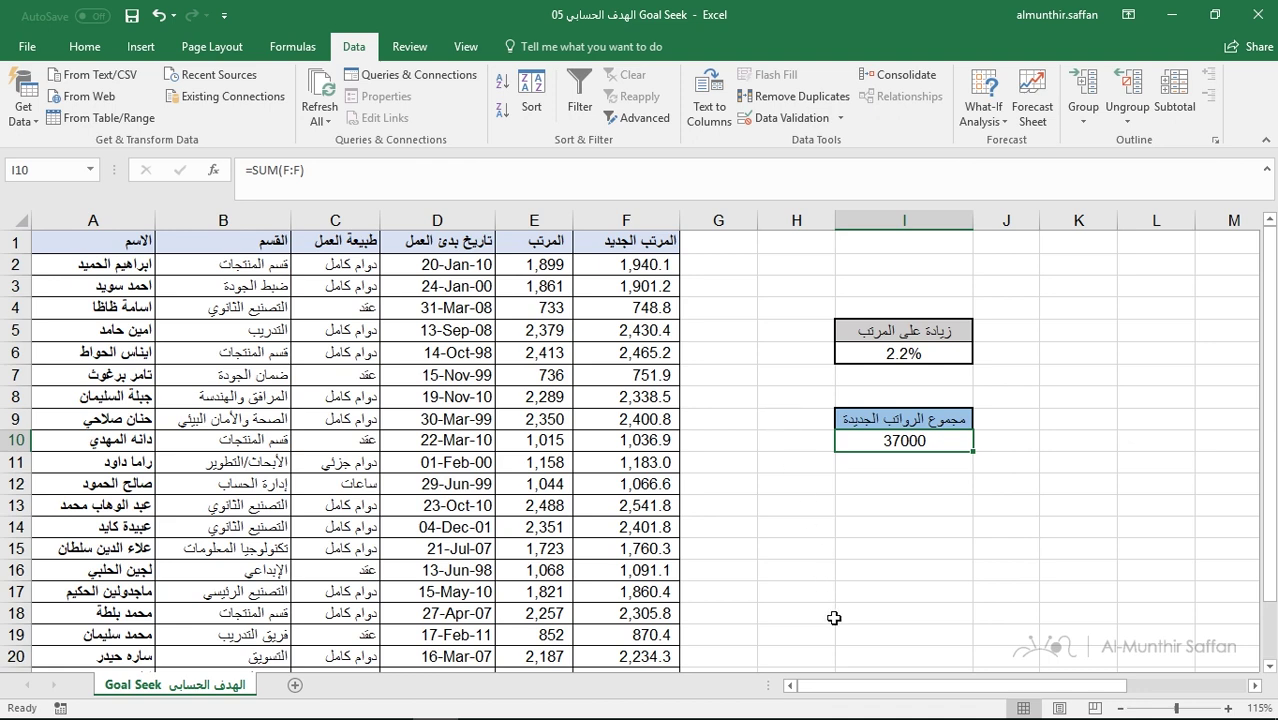
pyautogui.moveTo(843, 690); pyautogui.dragTo(990, 690)
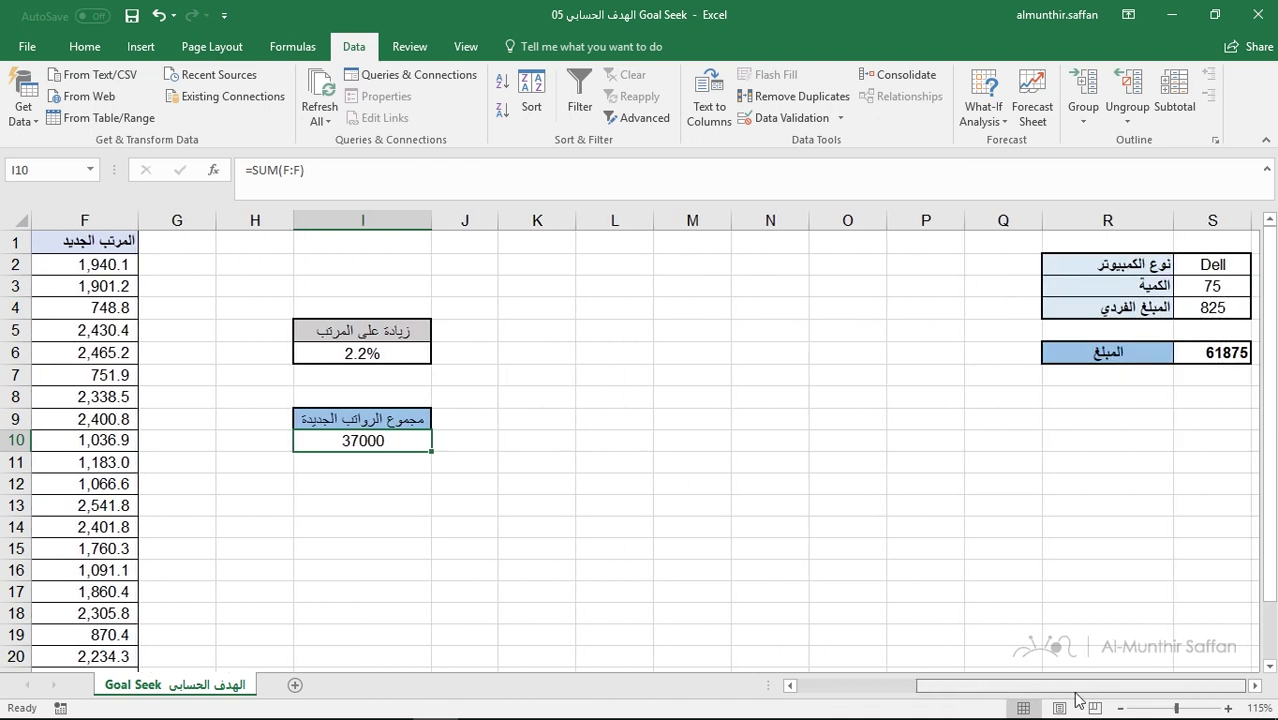
pyautogui.click(1255, 686)
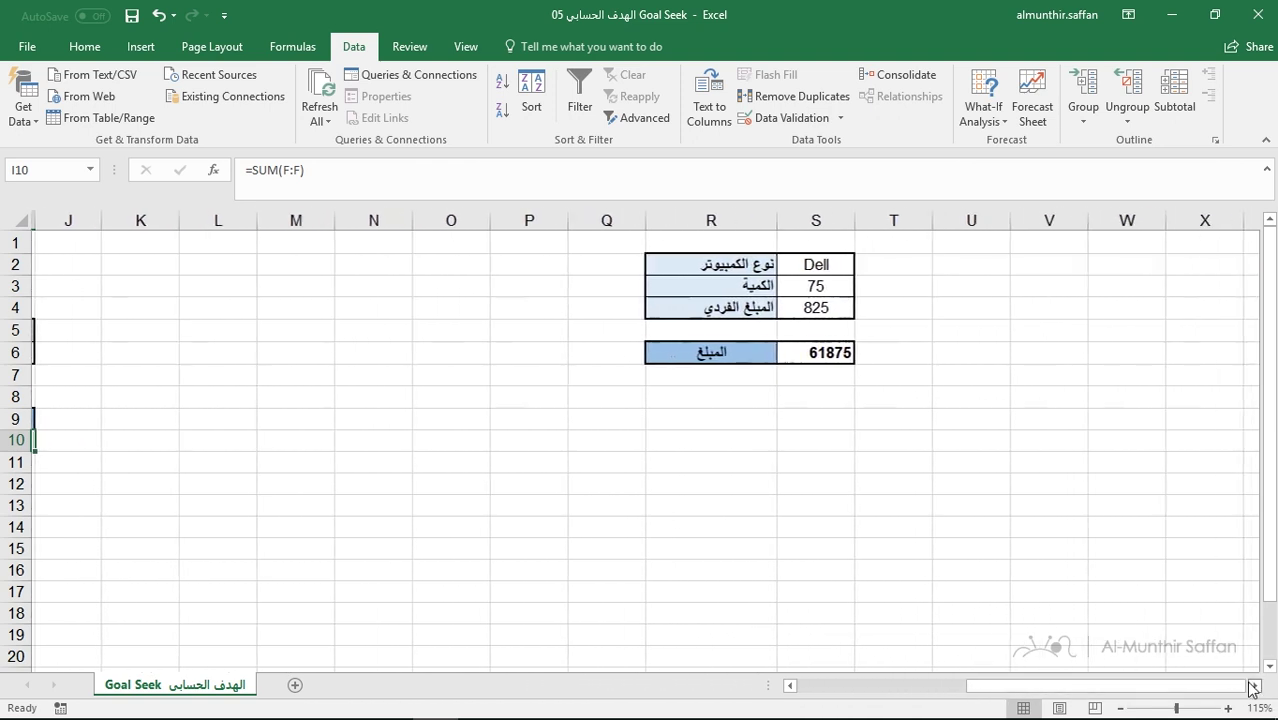
pyautogui.click(783, 265)
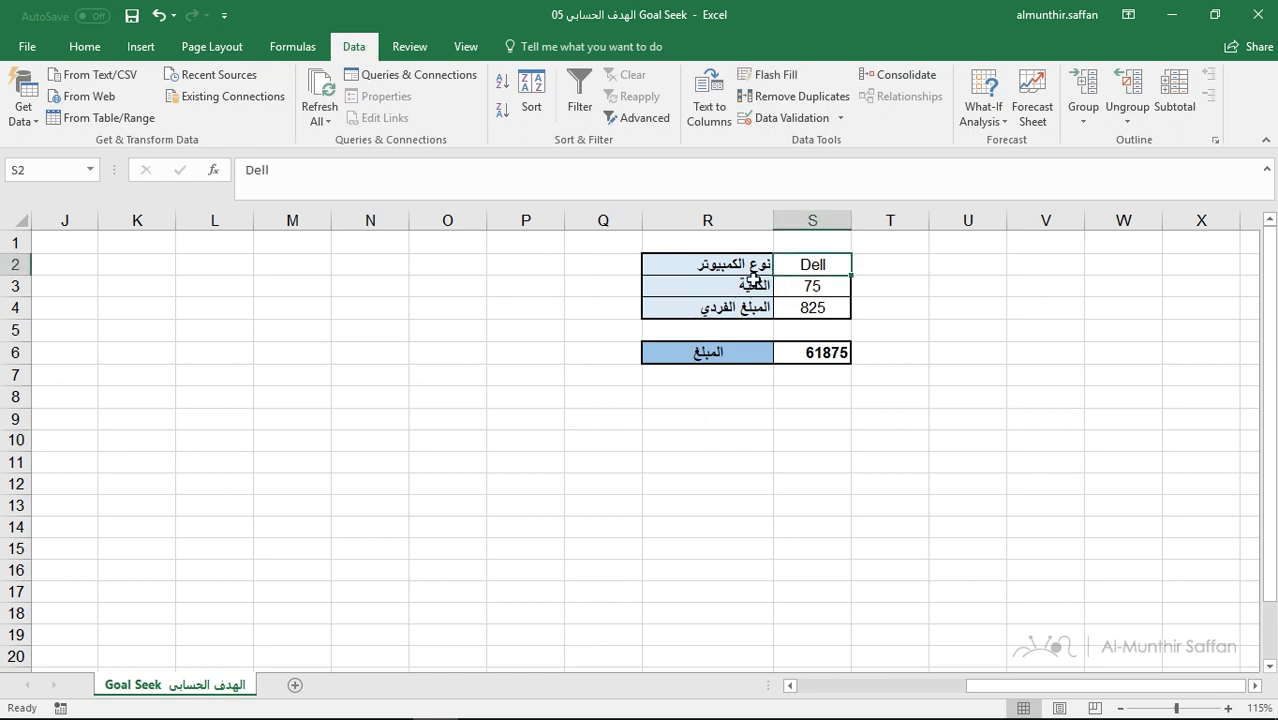
pyautogui.moveTo(752, 286); pyautogui.dragTo(817, 286)
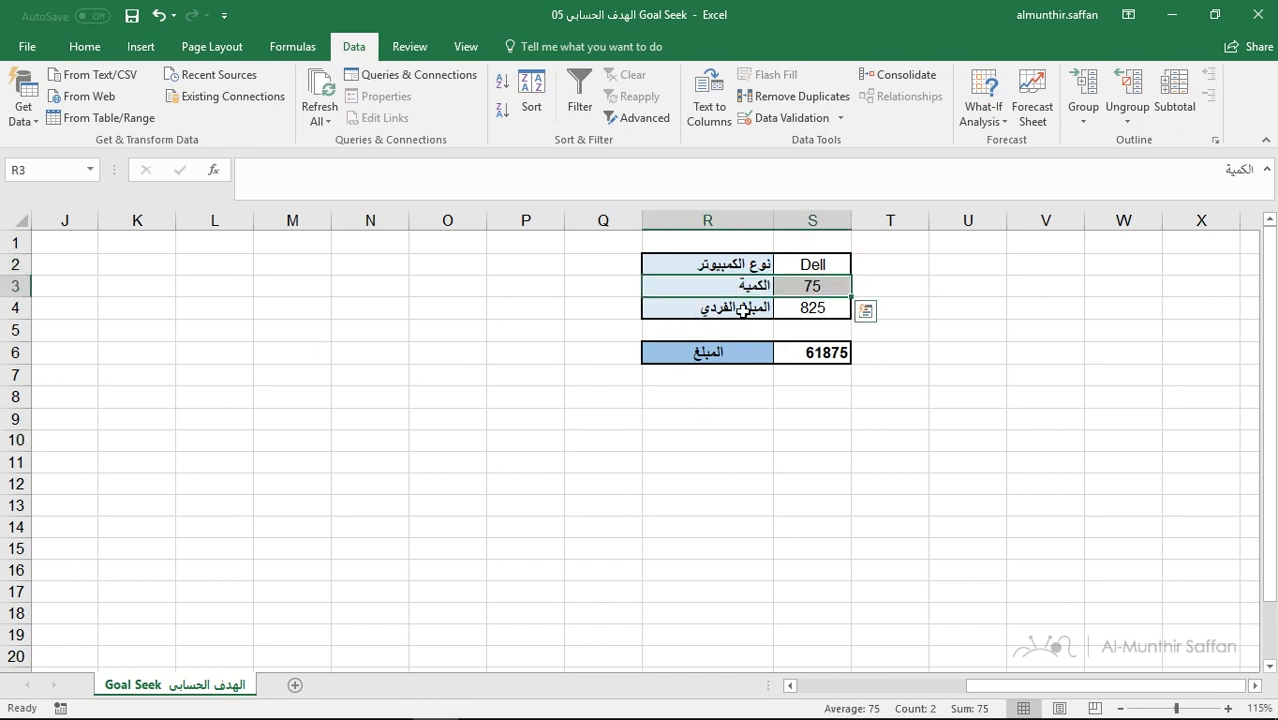
pyautogui.click(818, 349)
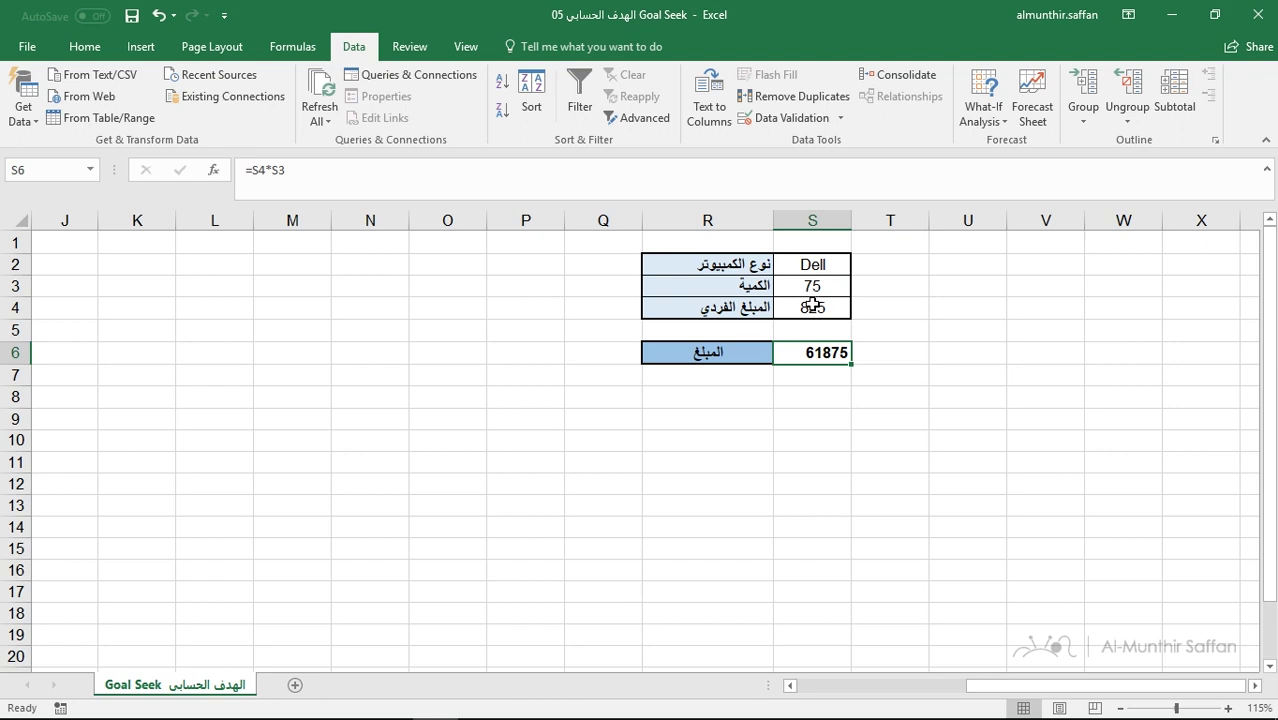
pyautogui.click(815, 307)
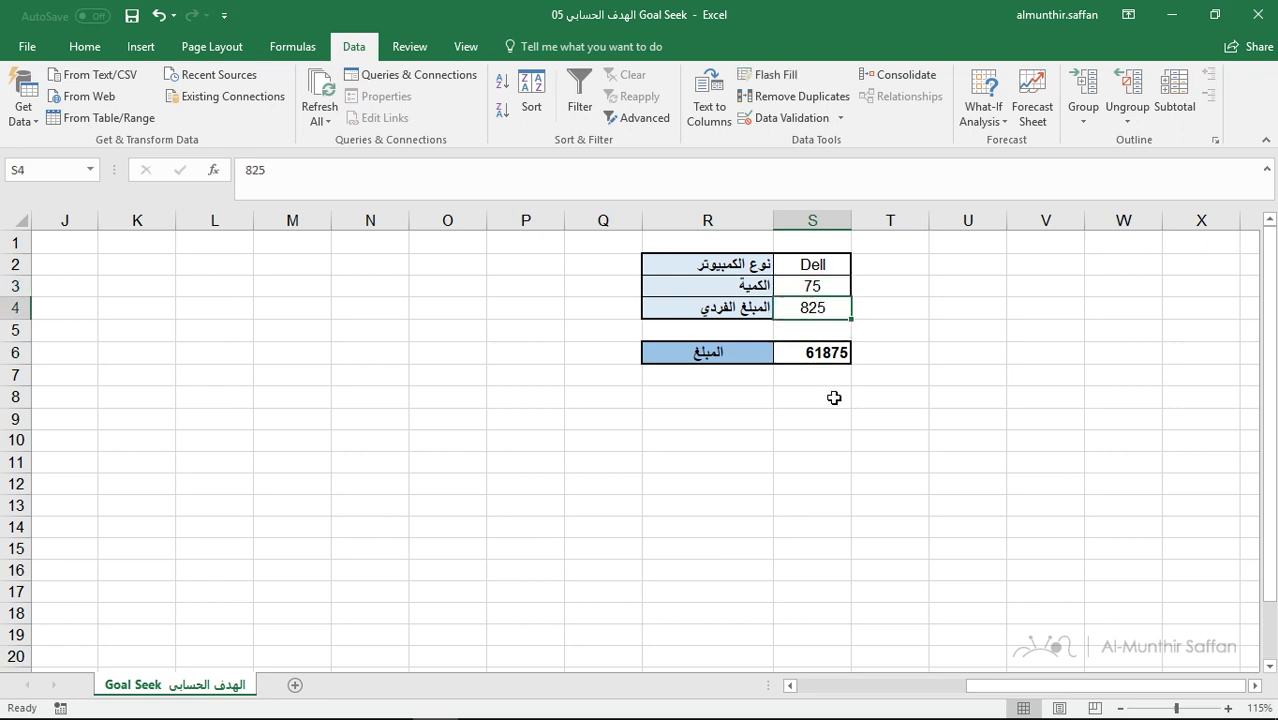
pyautogui.click(826, 354)
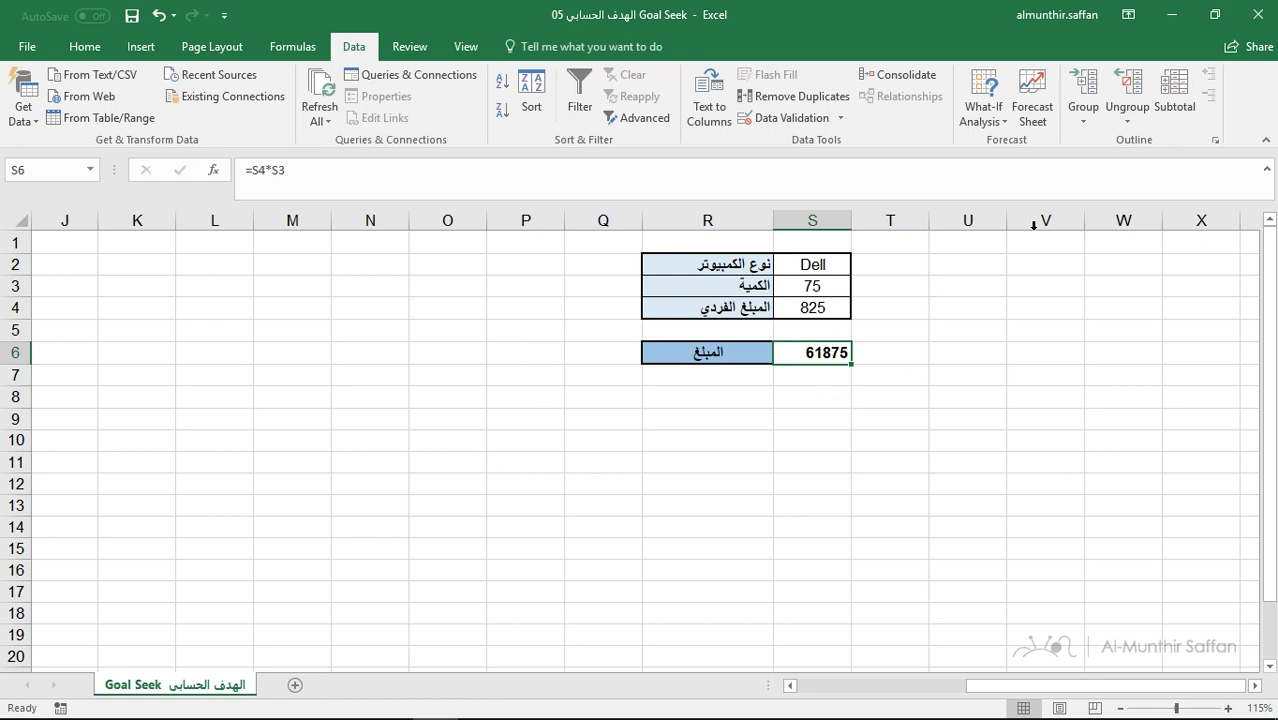
# Run Goal Seek setting S6 to 70000 by changing the unit price in S4.
pyautogui.click(984, 118)
pyautogui.click(993, 163)
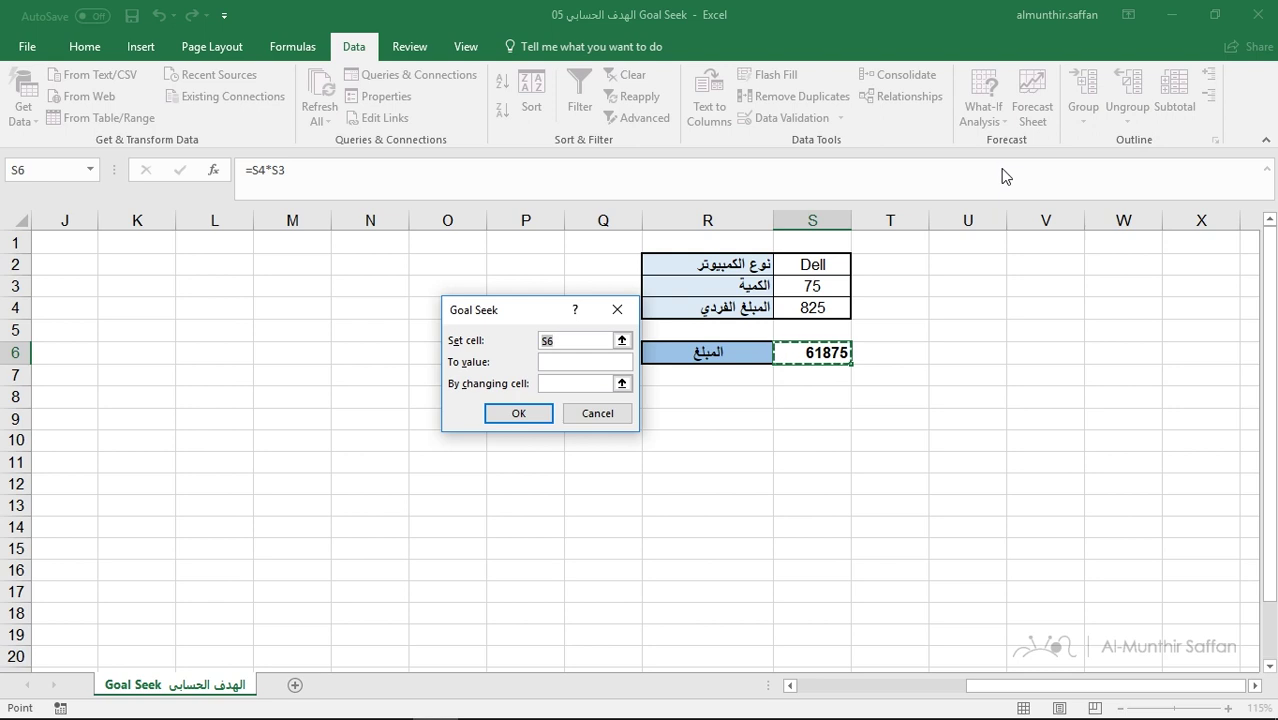
pyautogui.click(621, 340)
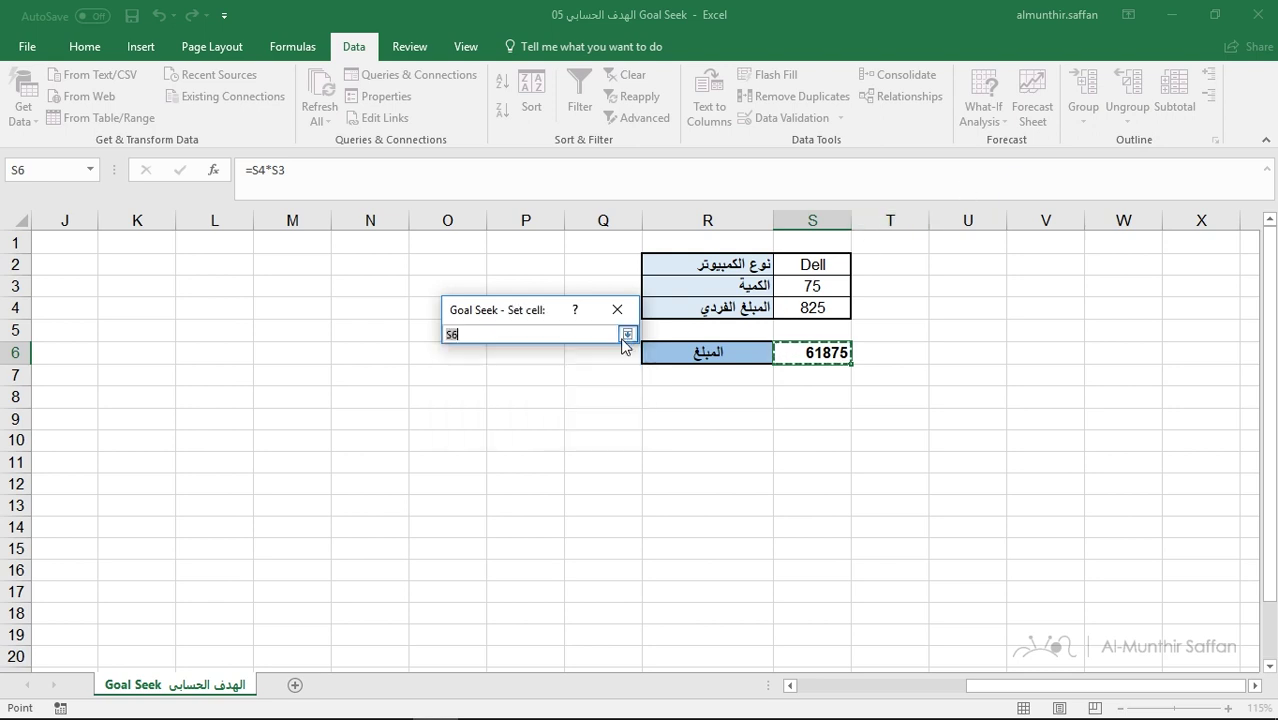
pyautogui.click(826, 352)
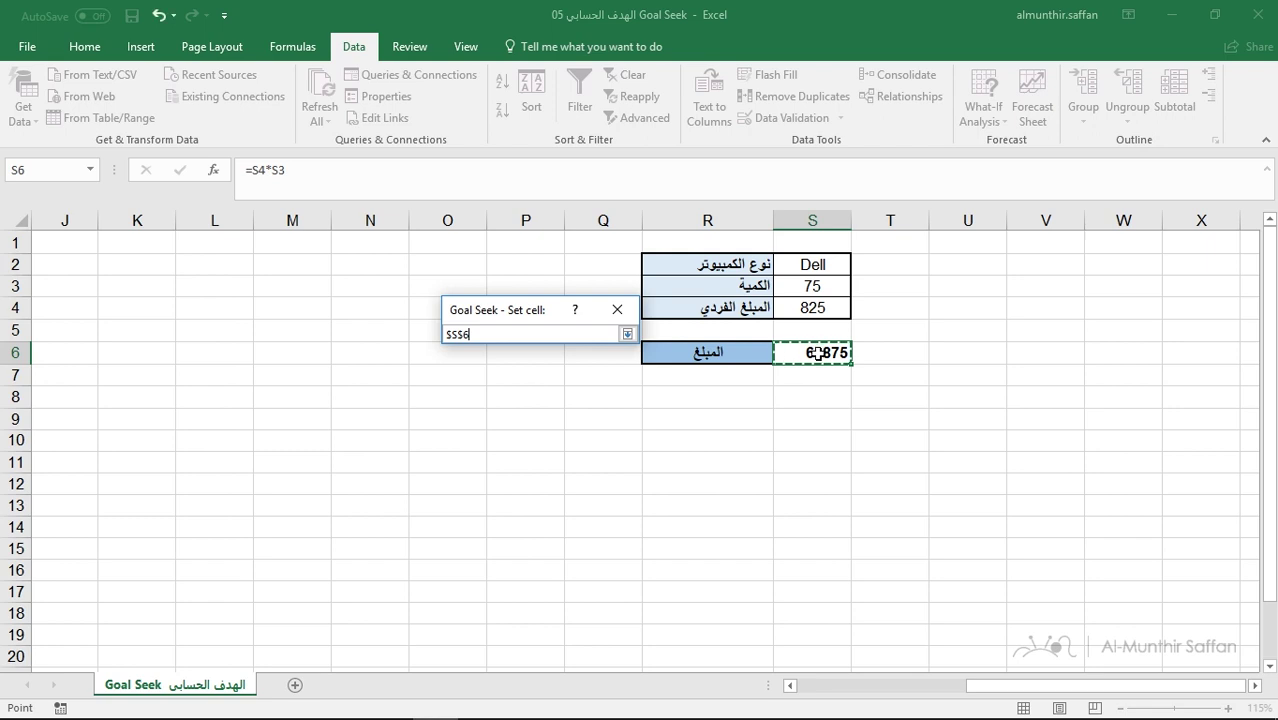
pyautogui.click(627, 333)
pyautogui.click(544, 364)
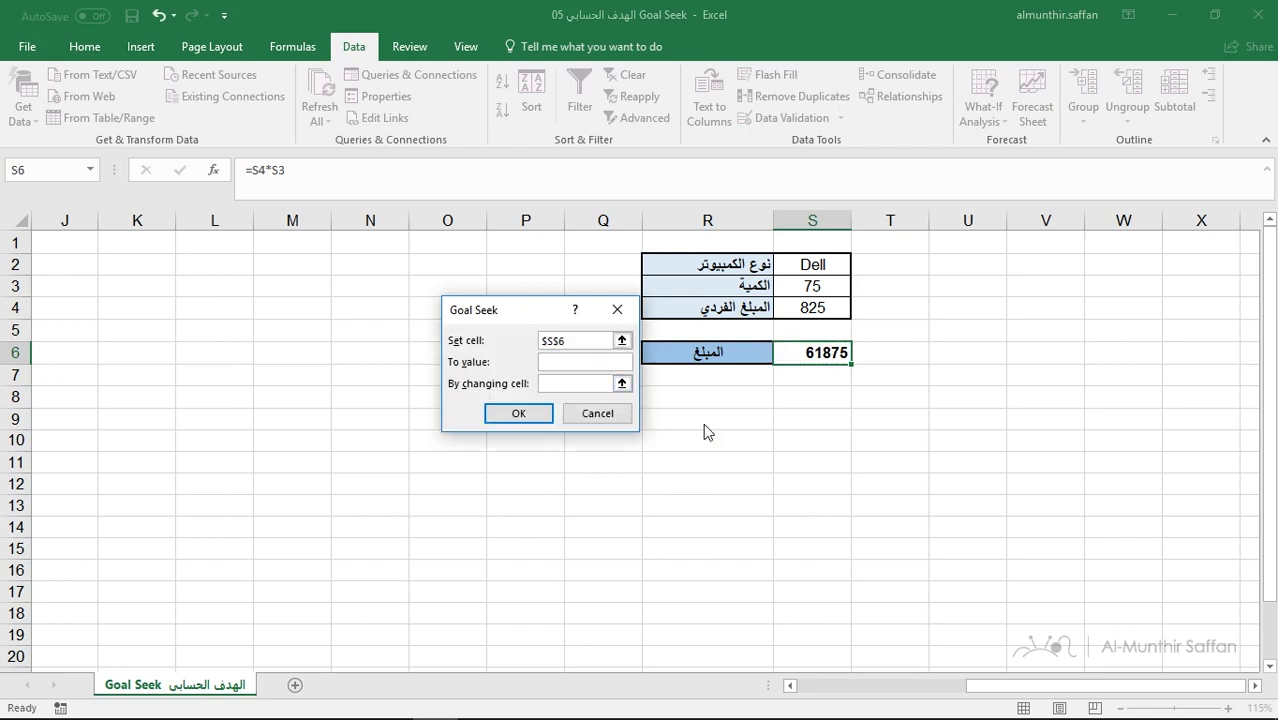
pyautogui.write('70')
pyautogui.write('000')
pyautogui.click(575, 385)
pyautogui.click(797, 310)
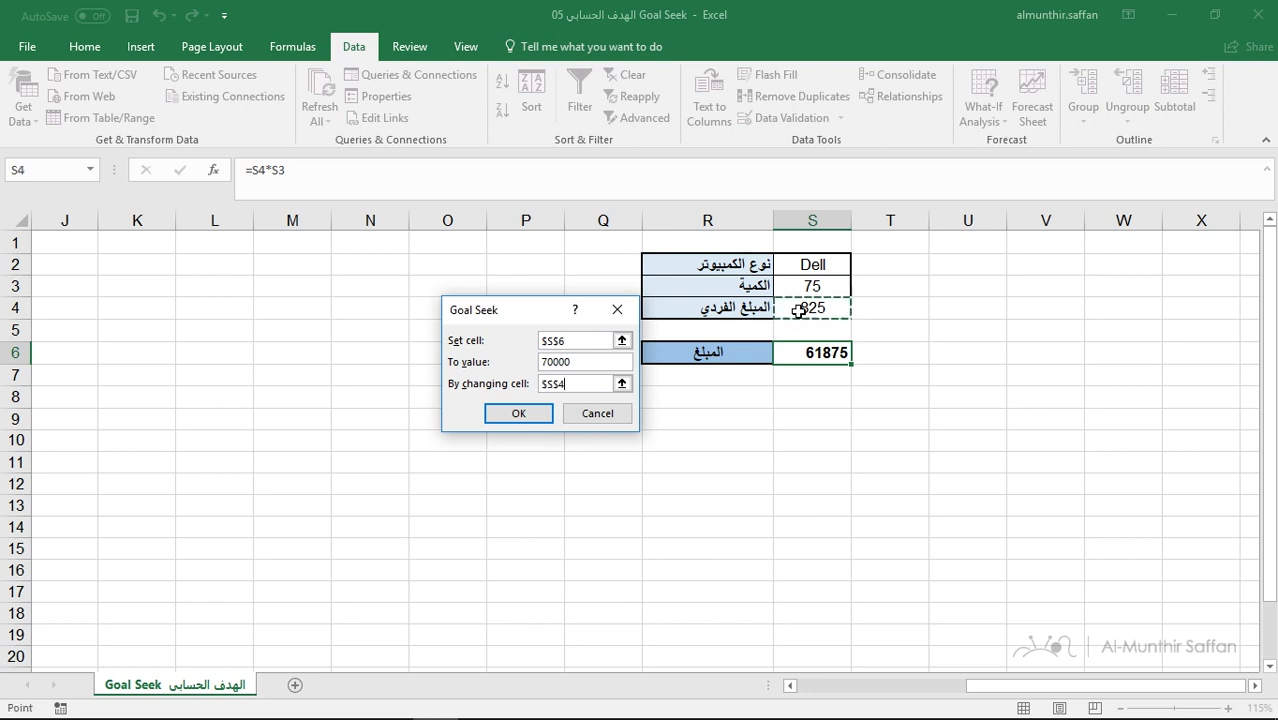
pyautogui.click(539, 419)
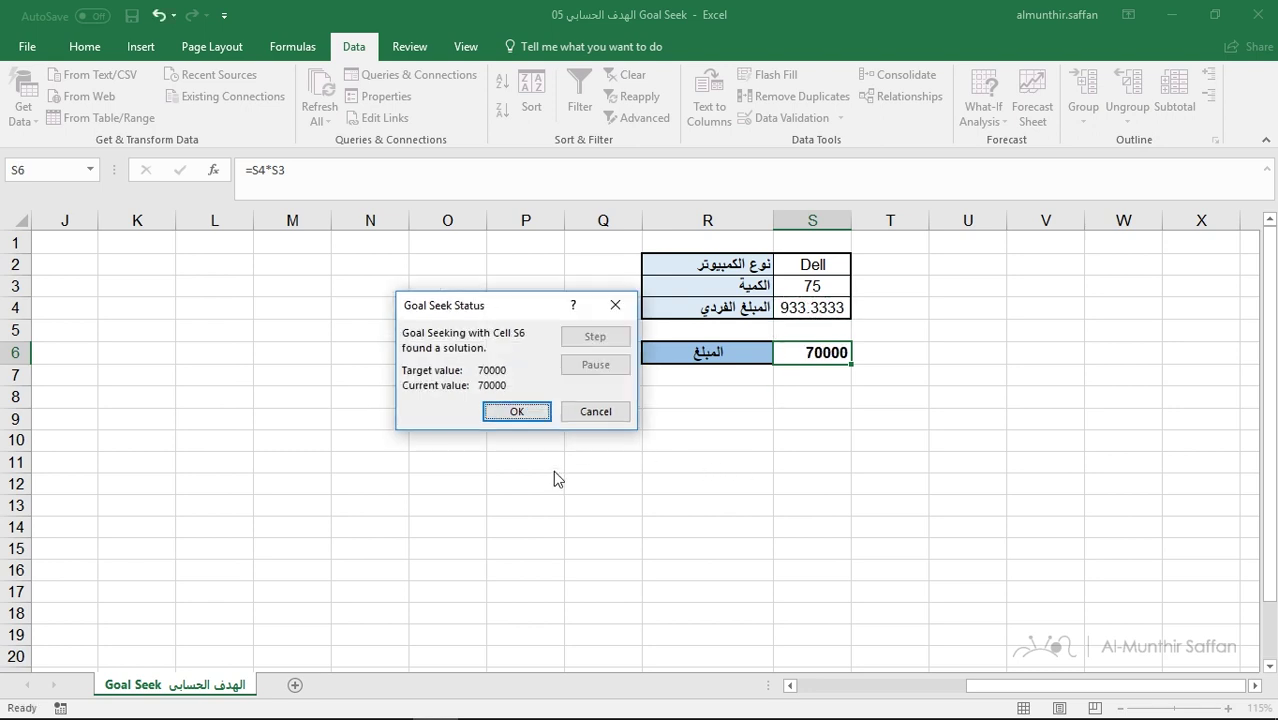
# Accept the result and check unit price S4 (933.3333), total S6 and quantity S3.
pyautogui.click(514, 413)
pyautogui.click(830, 314)
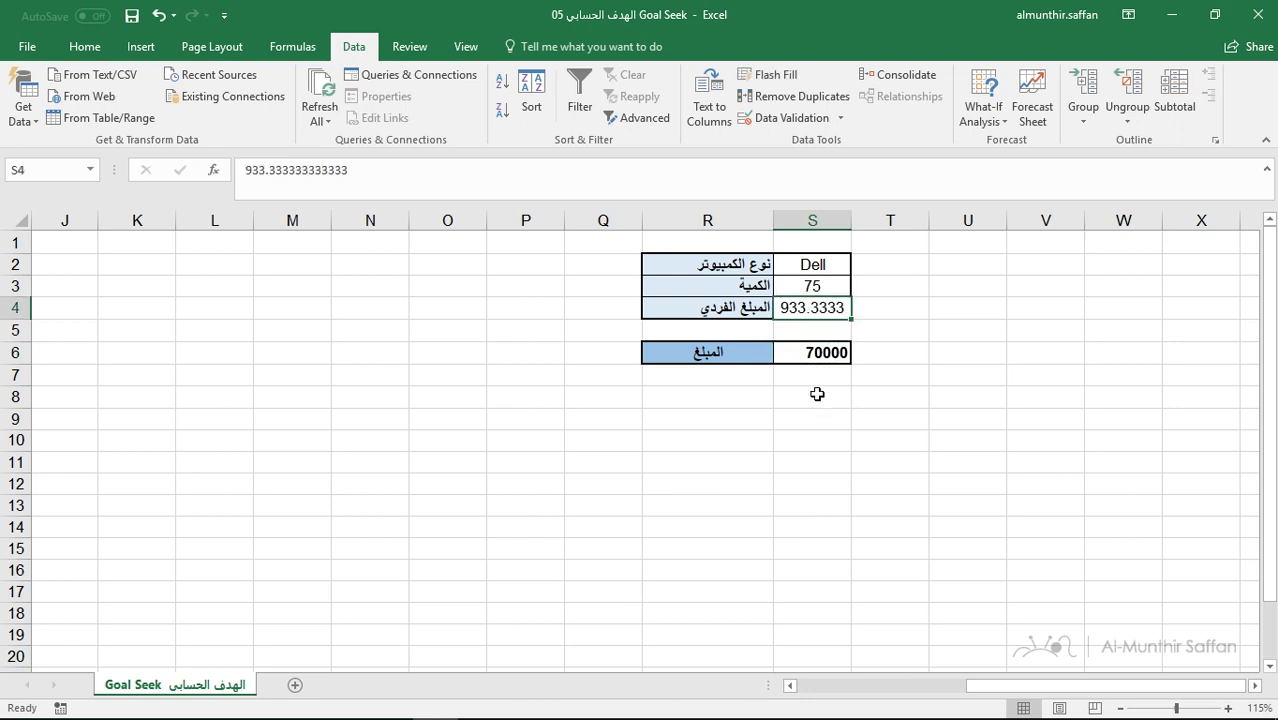
pyautogui.click(822, 352)
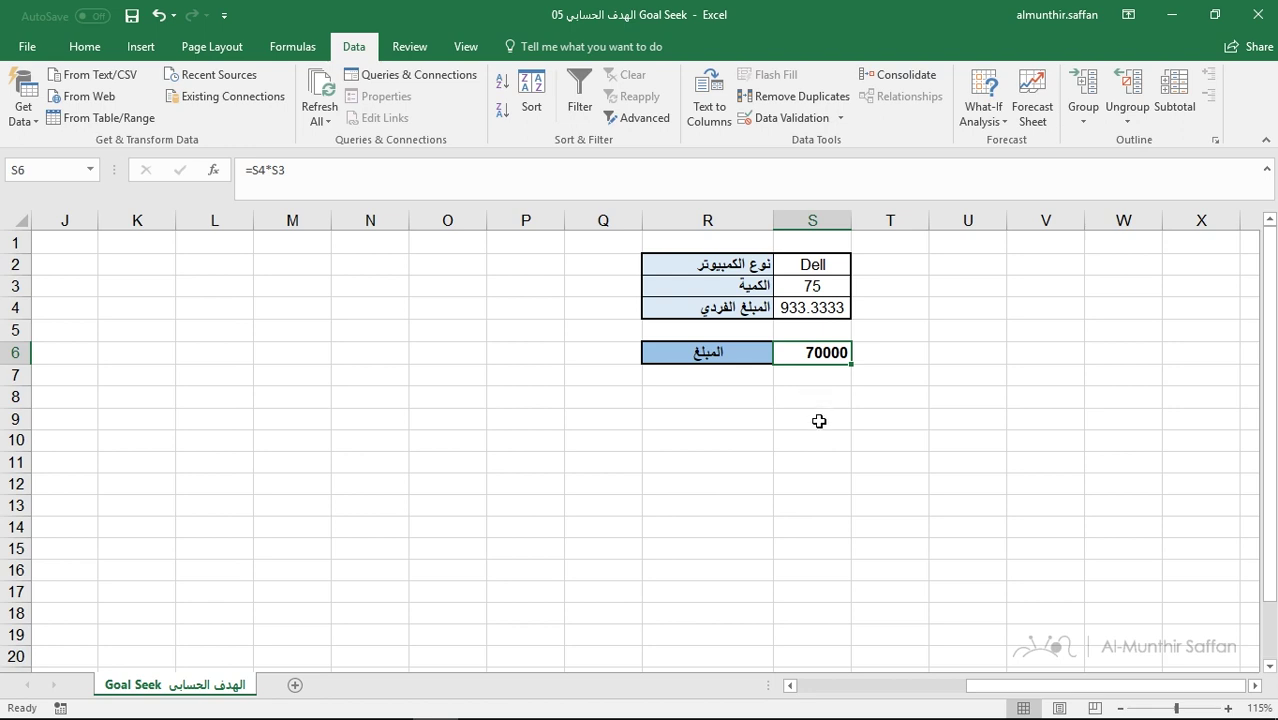
pyautogui.click(810, 287)
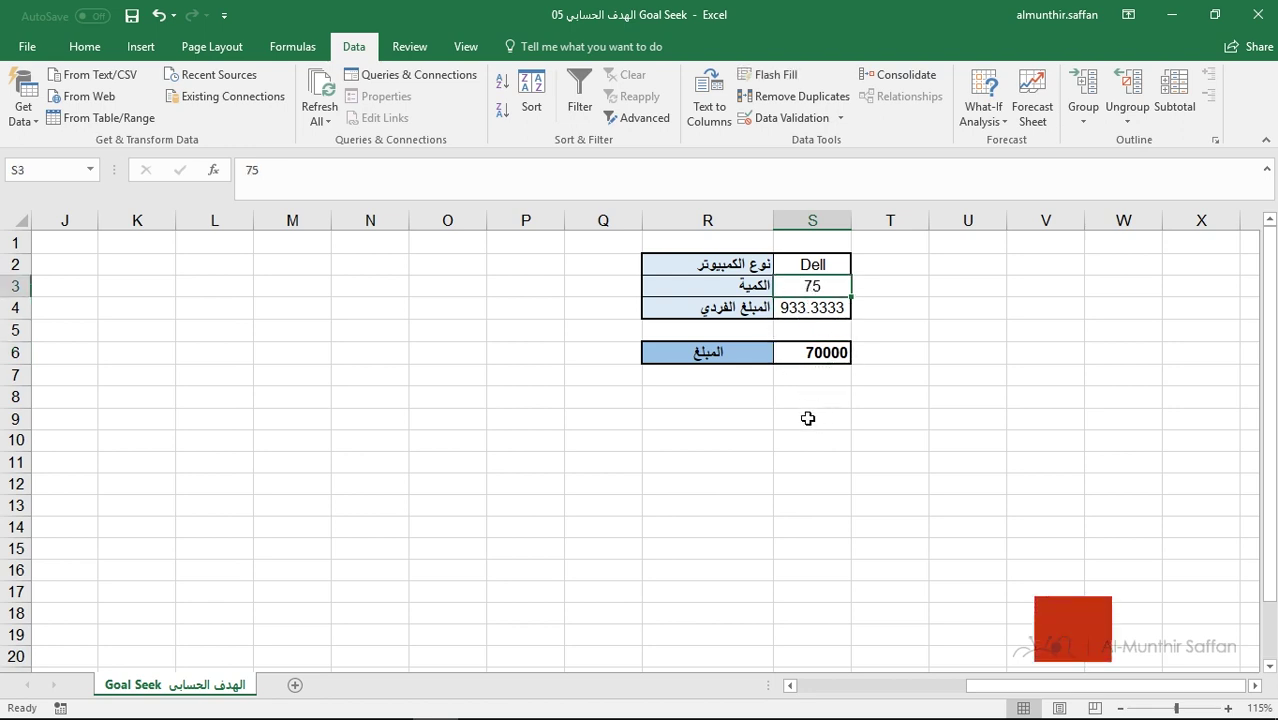
# Undo the price change back to 825 and start Goal Seek with S6 as the set cell.
pyautogui.hotkey('ctrl', 'z')
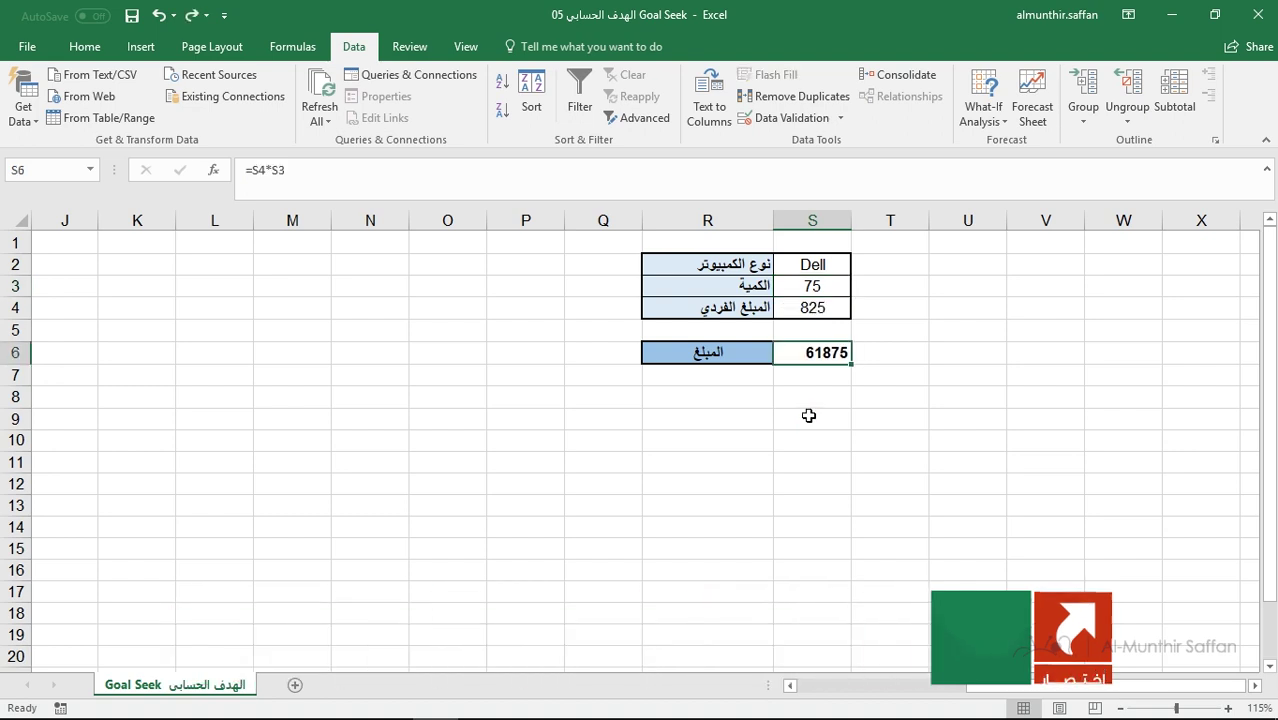
pyautogui.click(984, 112)
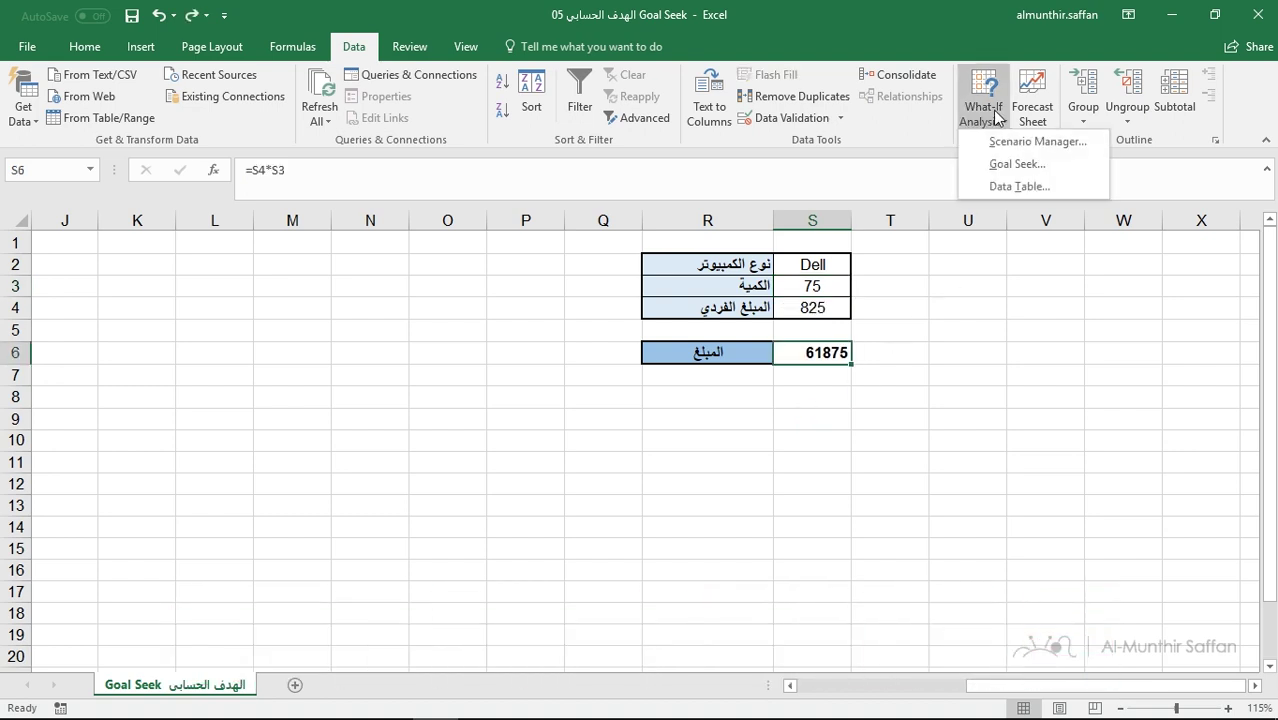
pyautogui.click(1022, 166)
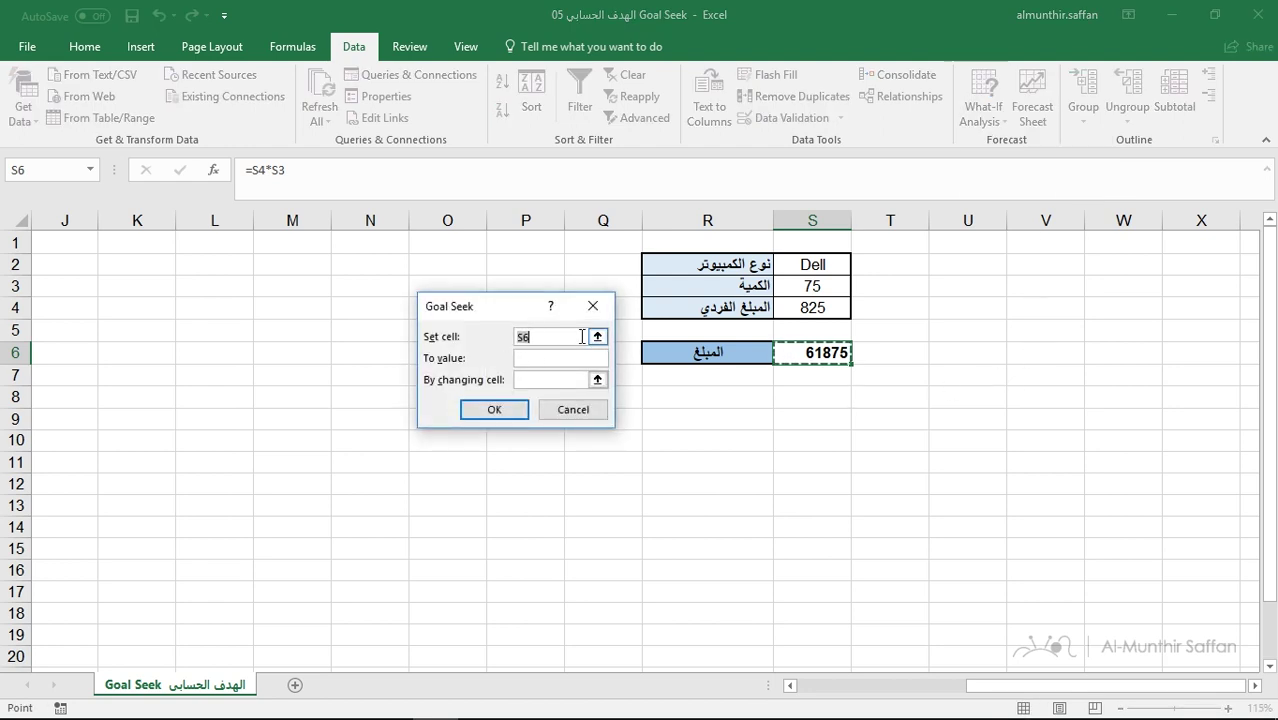
pyautogui.click(597, 338)
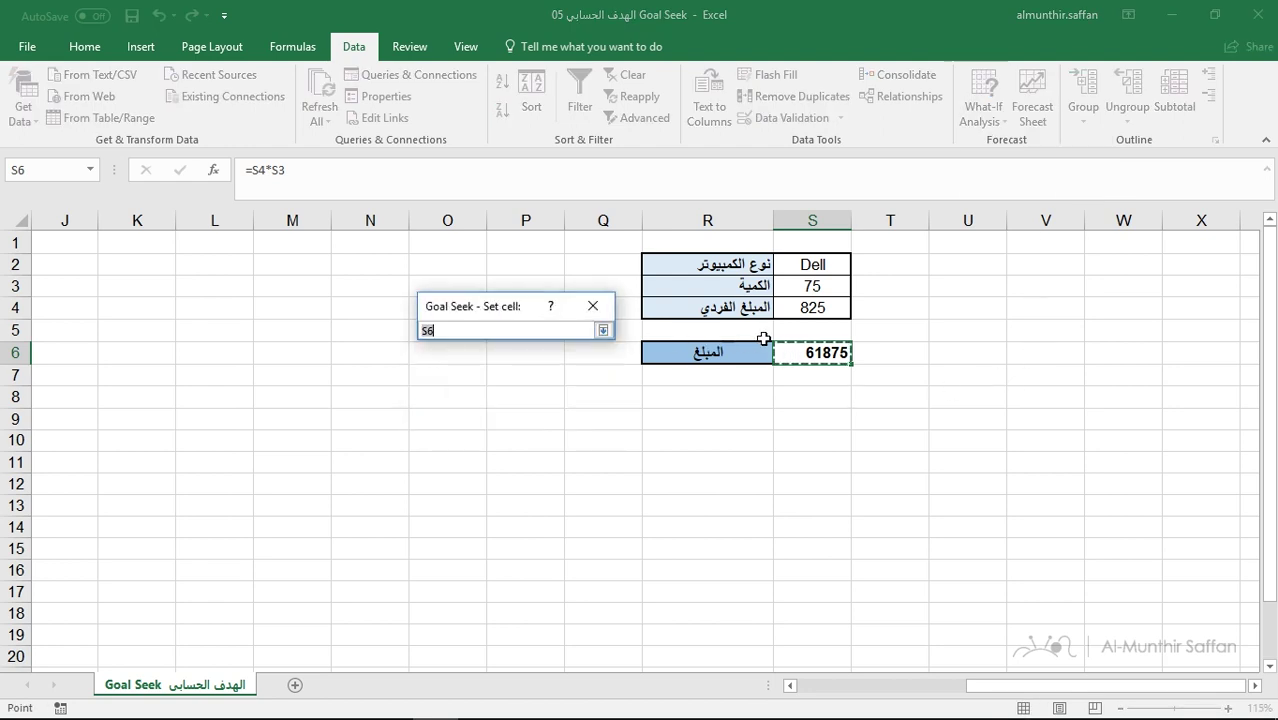
pyautogui.click(805, 345)
pyautogui.click(604, 331)
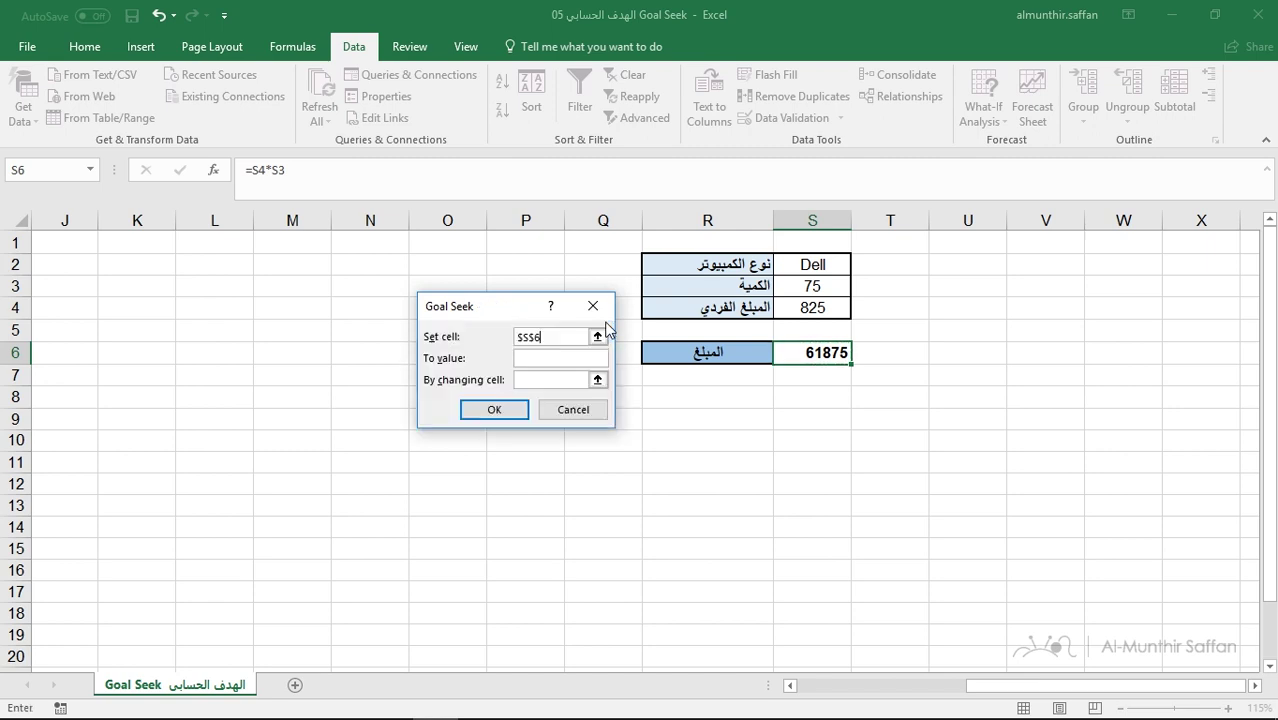
# Target 70000 with quantity S3 as the changing cell and run Goal Seek.
pyautogui.click(575, 358)
pyautogui.click(563, 380)
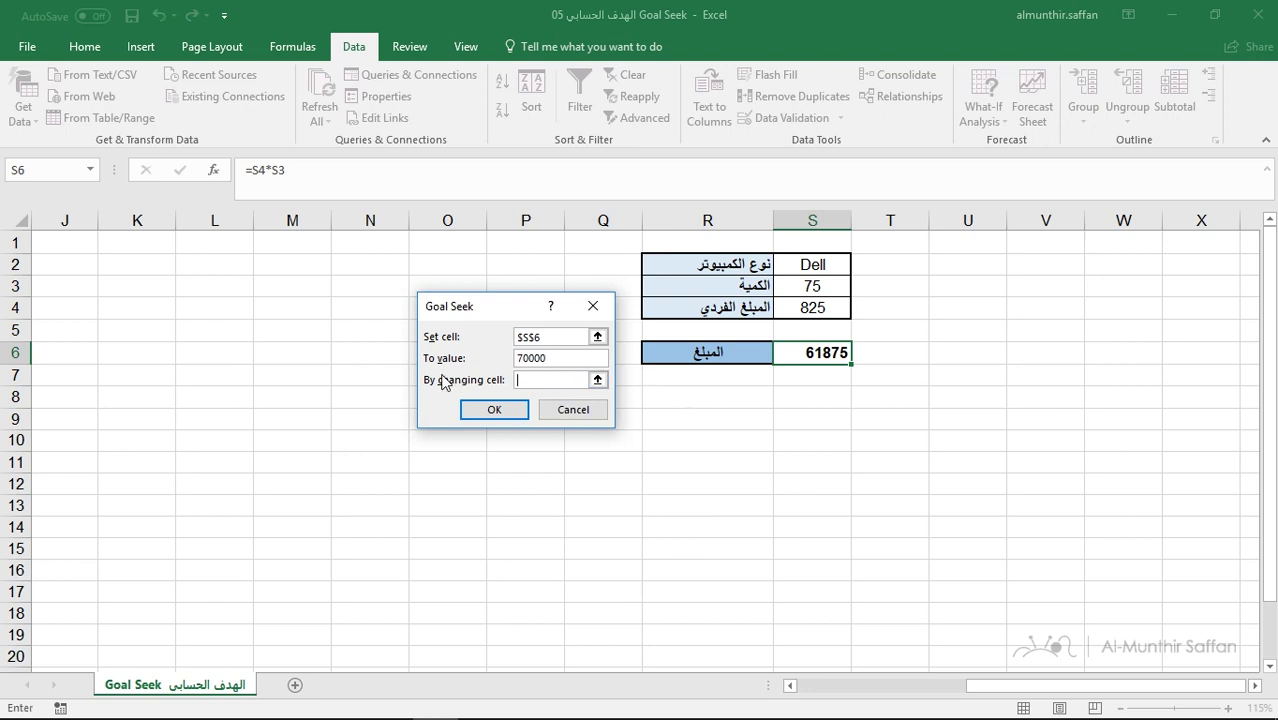
pyautogui.click(597, 380)
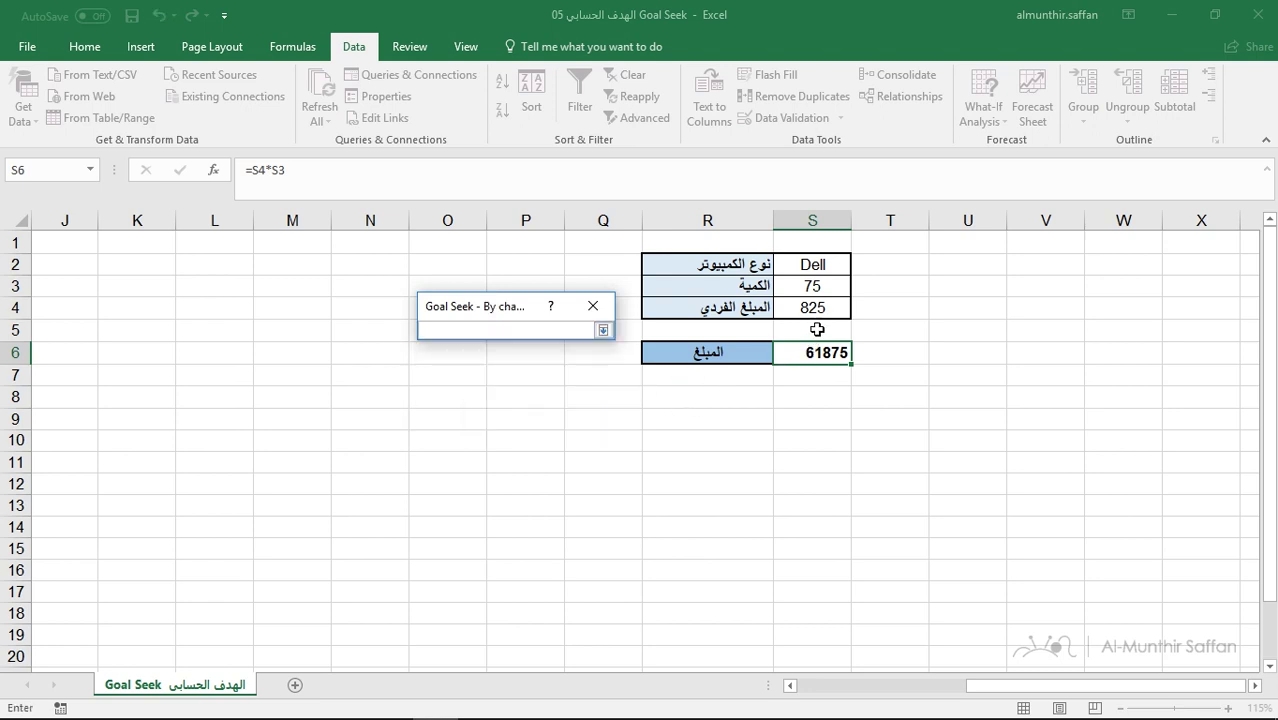
pyautogui.click(815, 289)
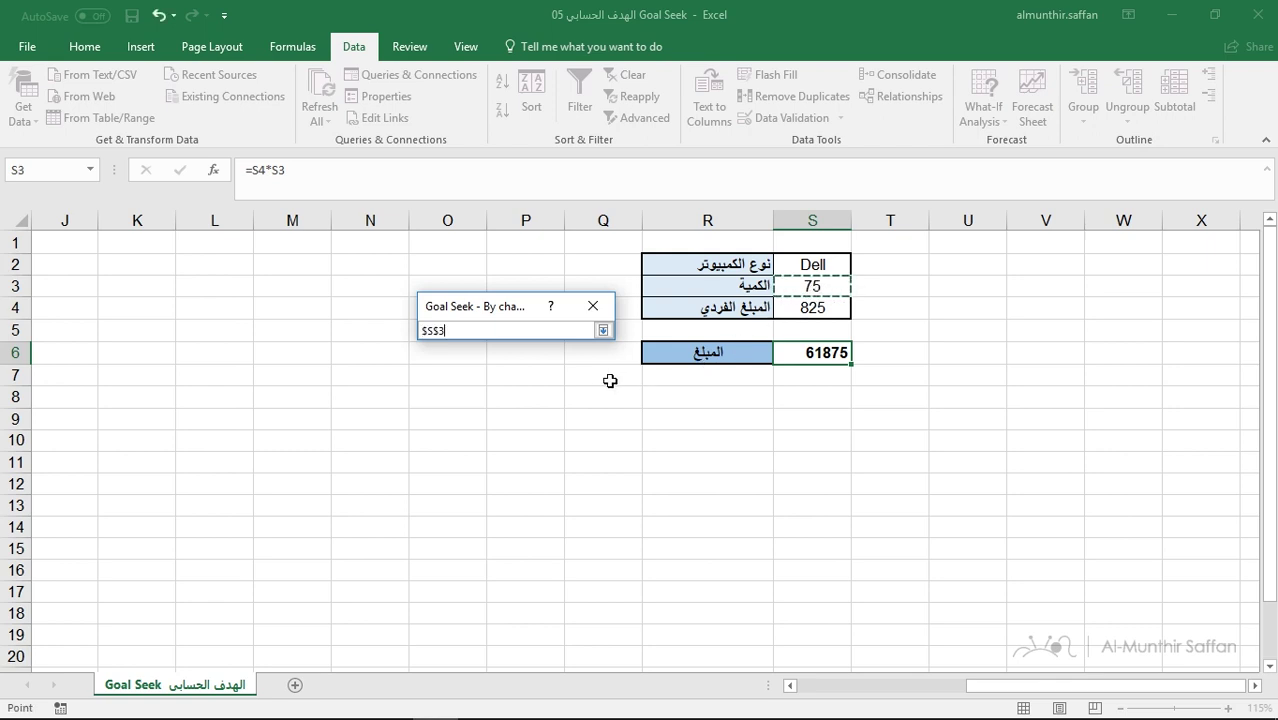
pyautogui.click(603, 331)
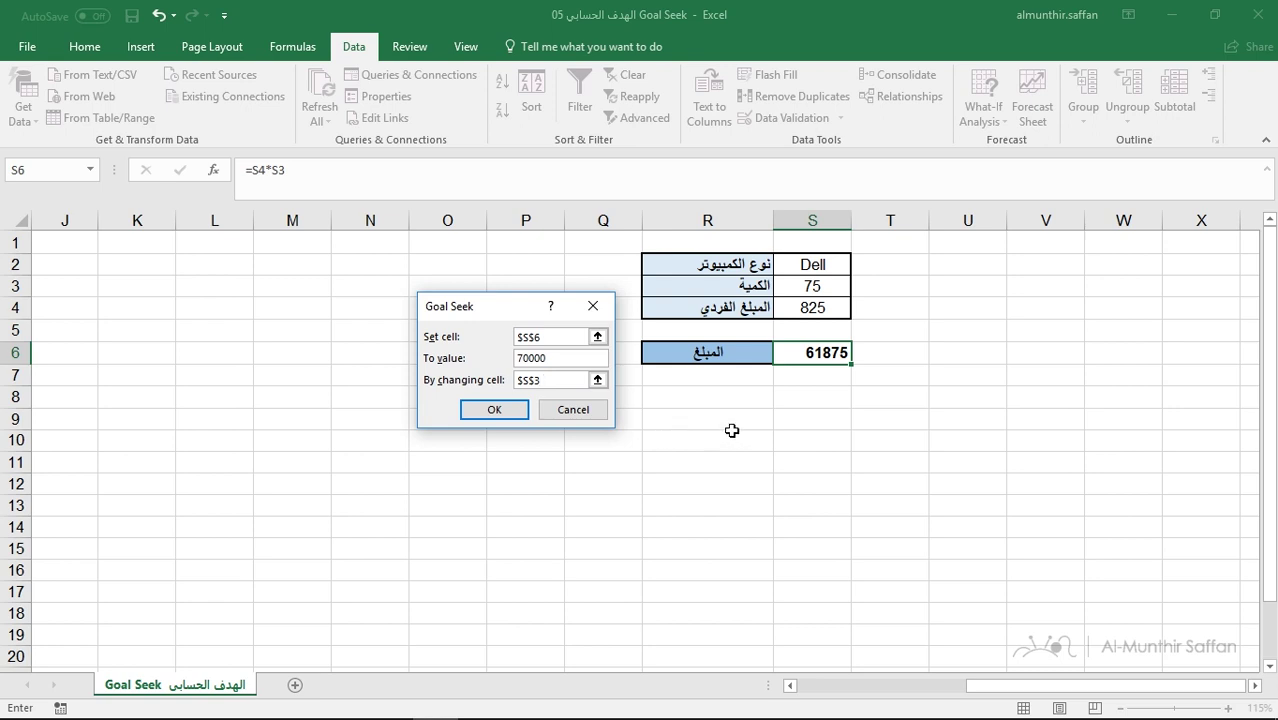
pyautogui.click(494, 410)
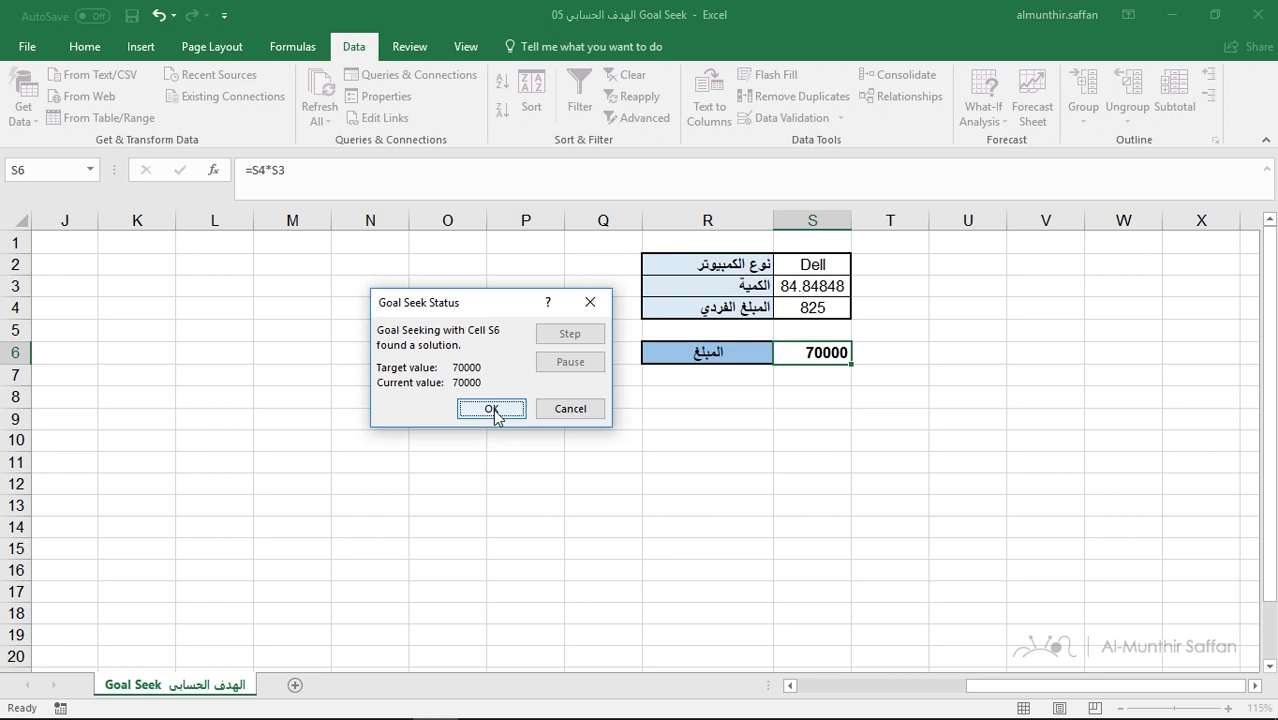
# Accept the result and check quantity S3 (84.8484848484848) and total S6 (70000).
pyautogui.click(492, 410)
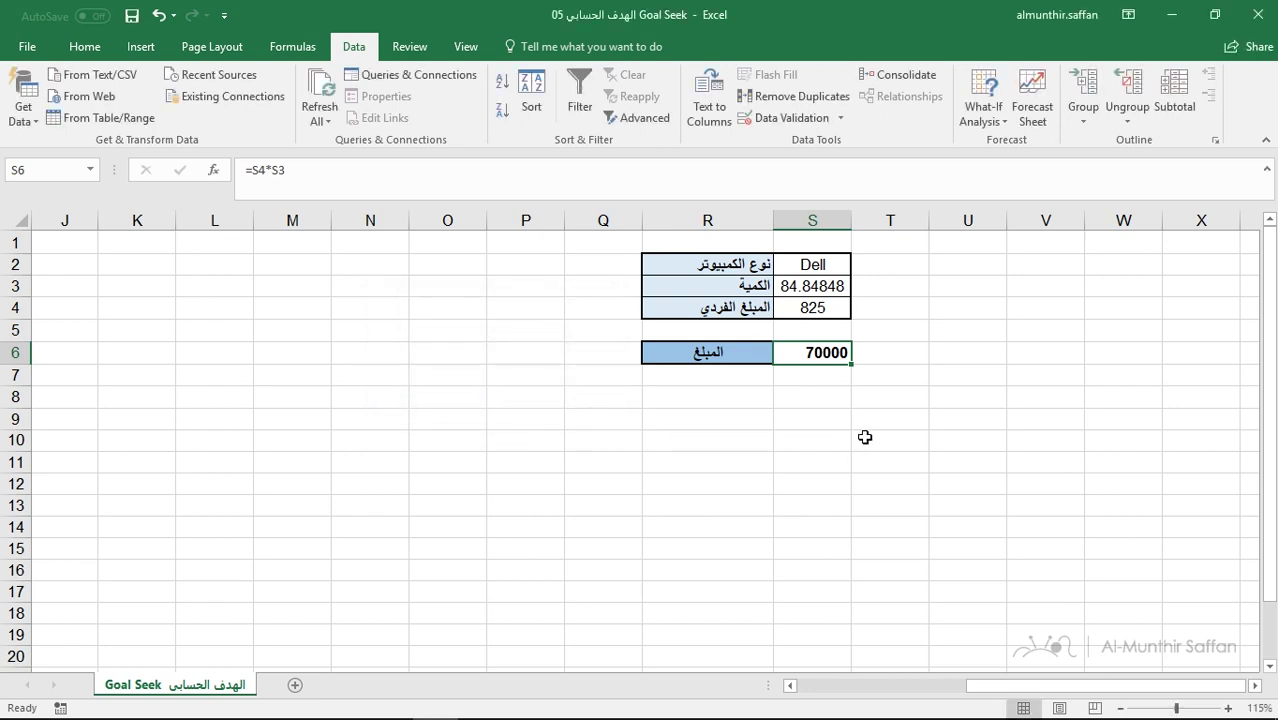
pyautogui.click(830, 288)
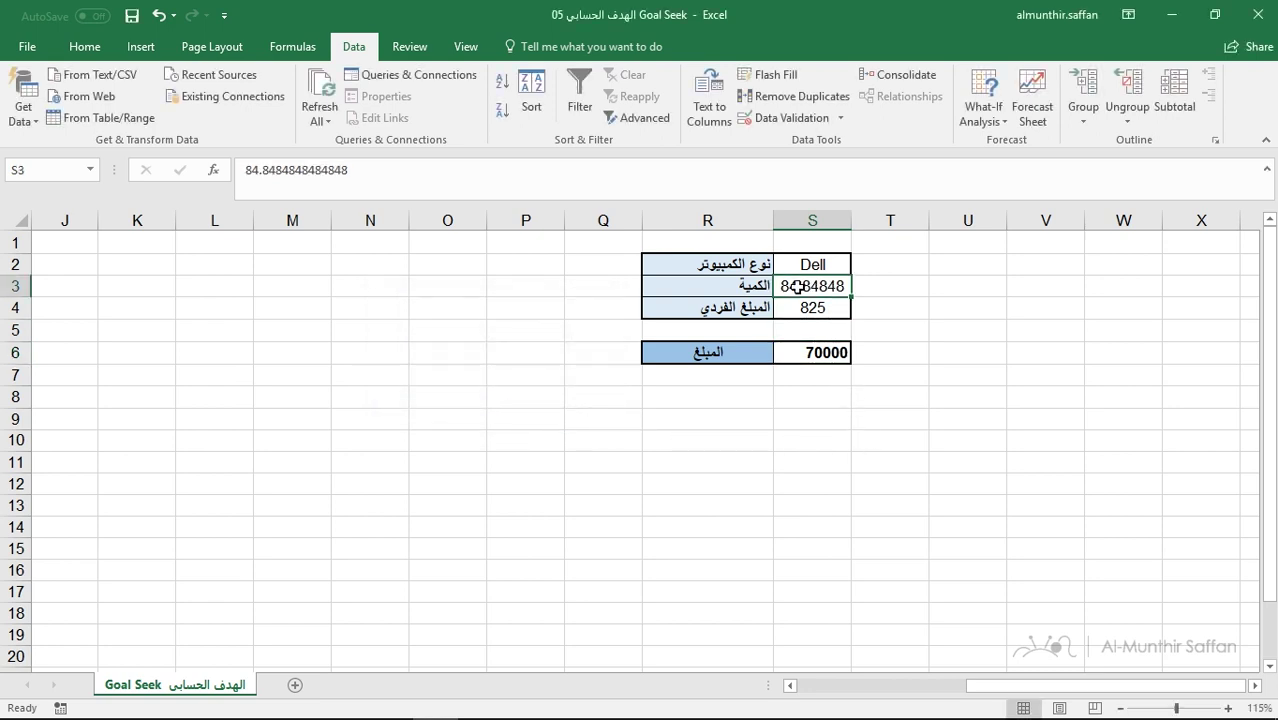
pyautogui.click(826, 350)
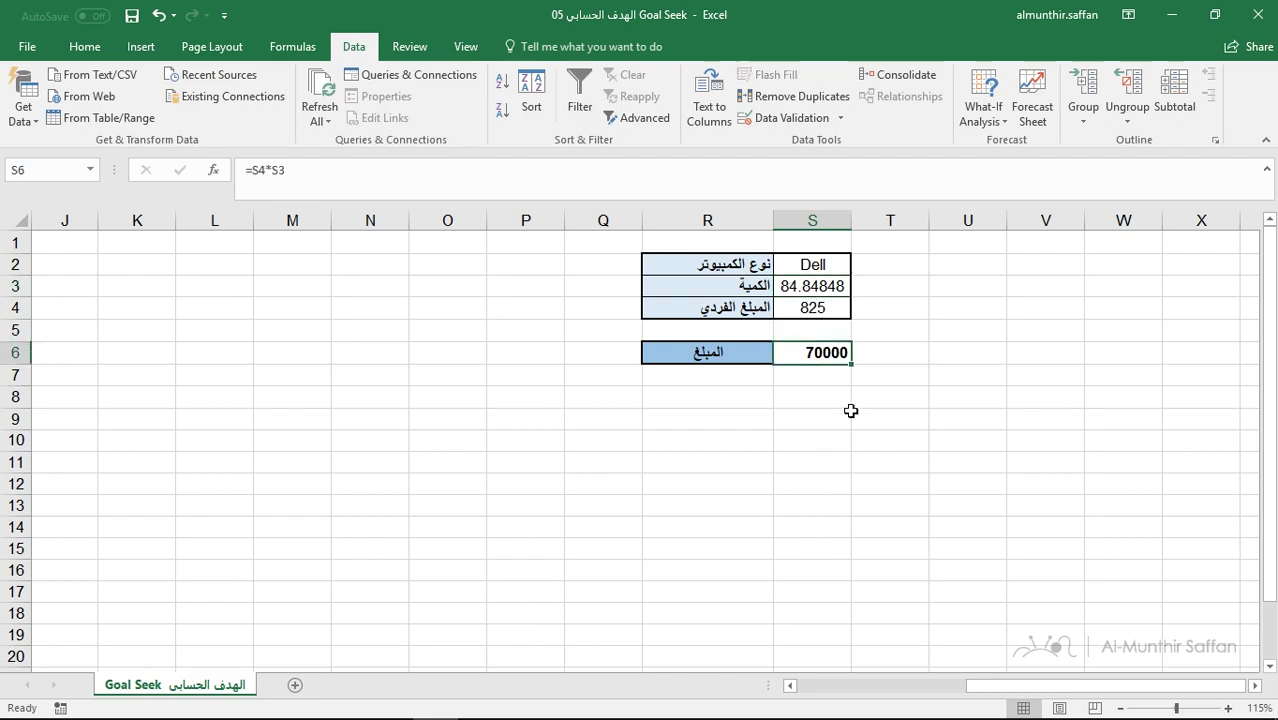